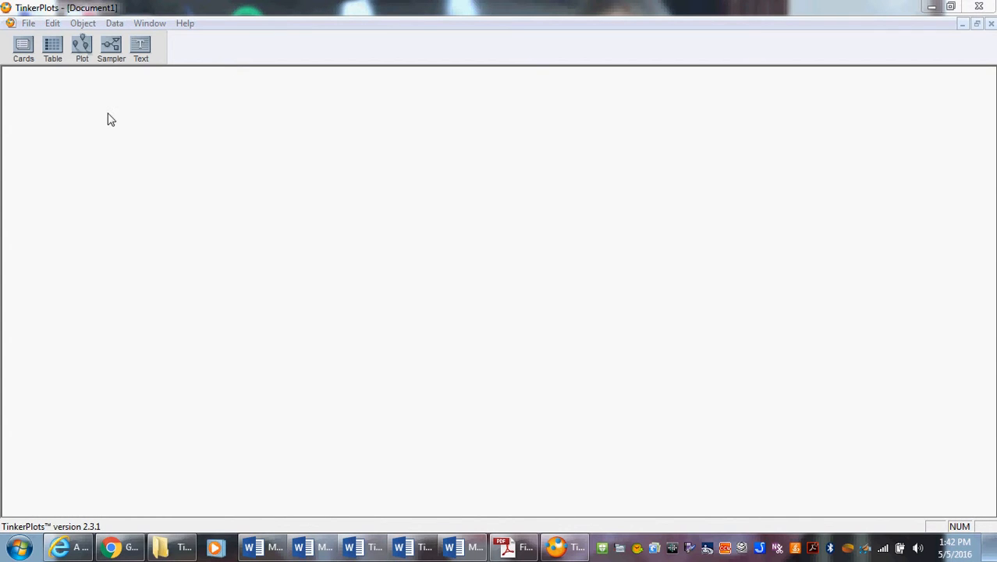
Start opening a sample document and browse to the Data and Demos folder
left_click(28, 23)
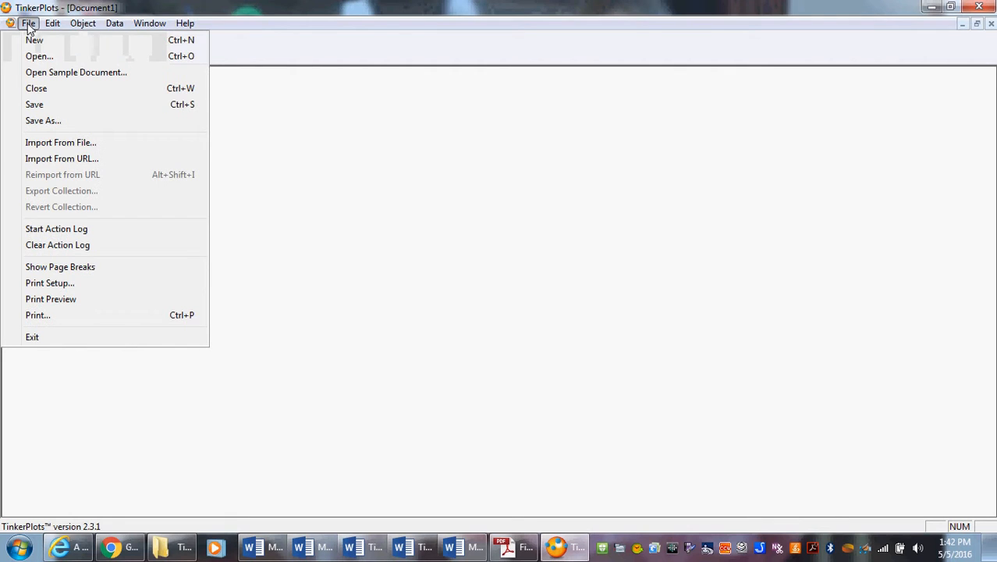
left_click(58, 72)
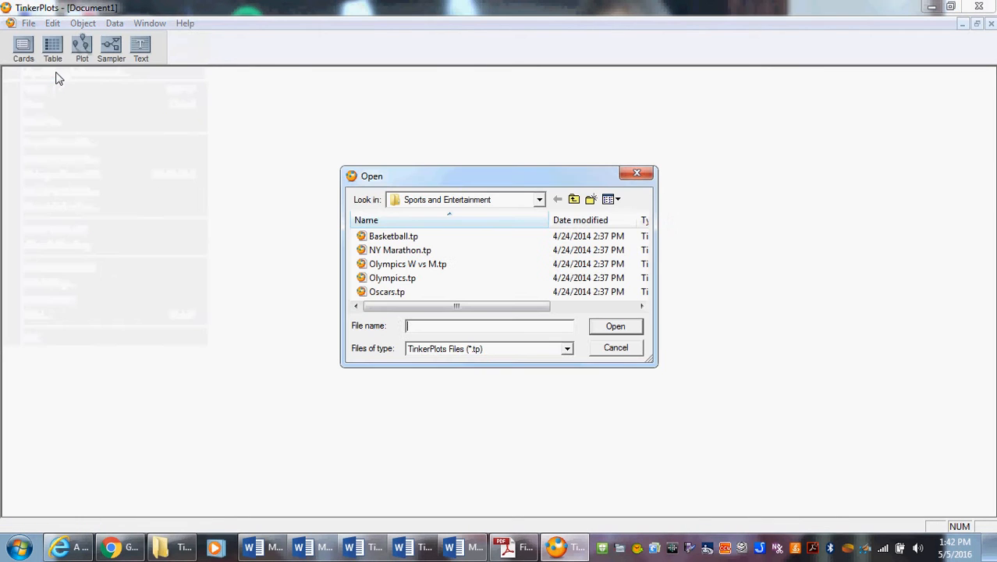
left_click(539, 200)
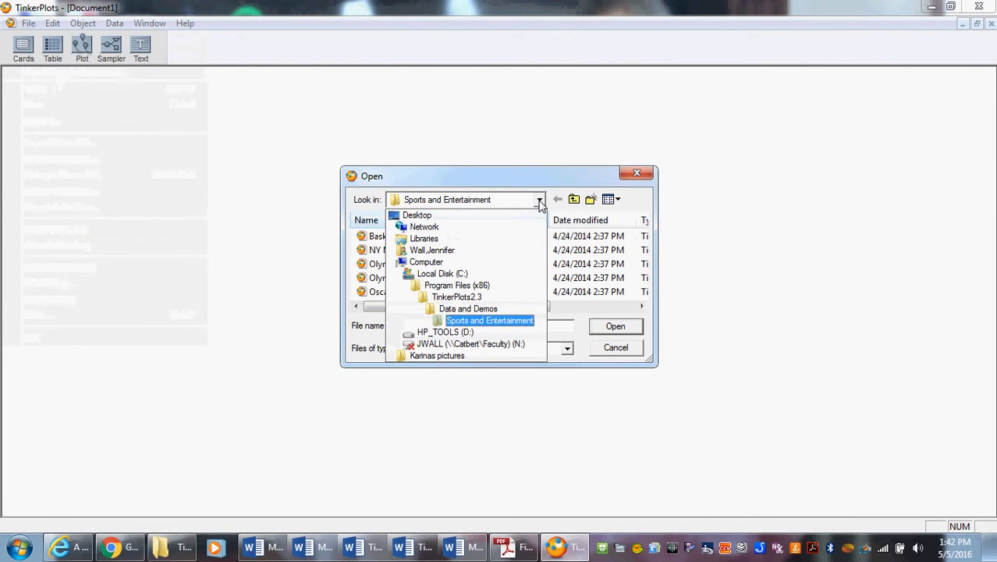
left_click(479, 308)
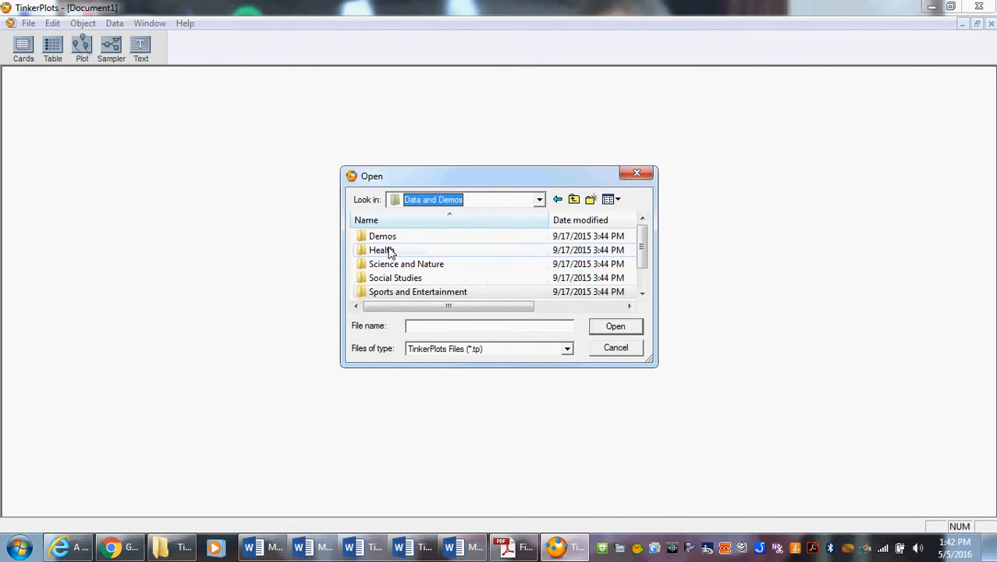
Browse from Local Disk (C:) through Program Files (x86) and TinkerPlots2.3 to the Data and Demos folder
left_click(539, 200)
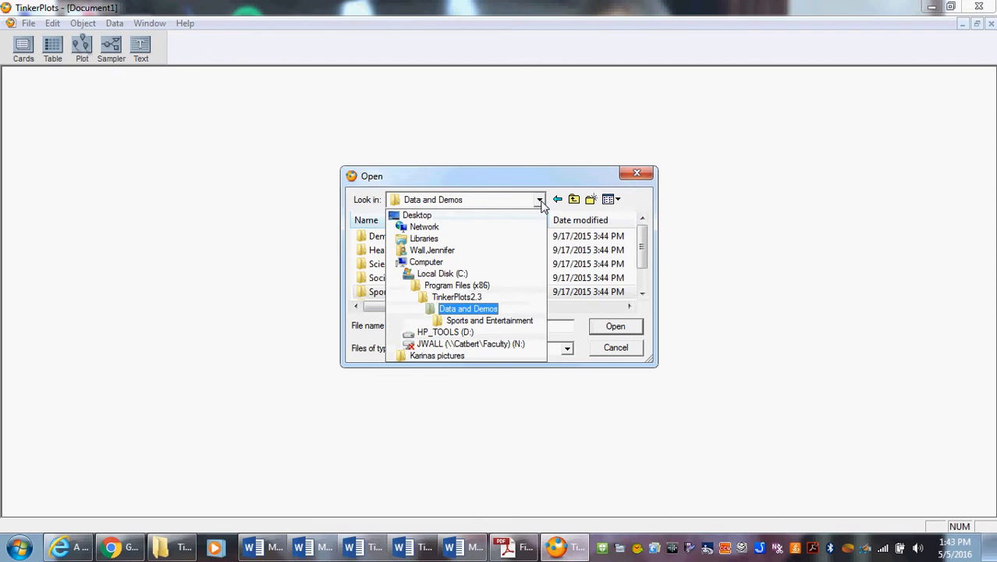
left_click(451, 274)
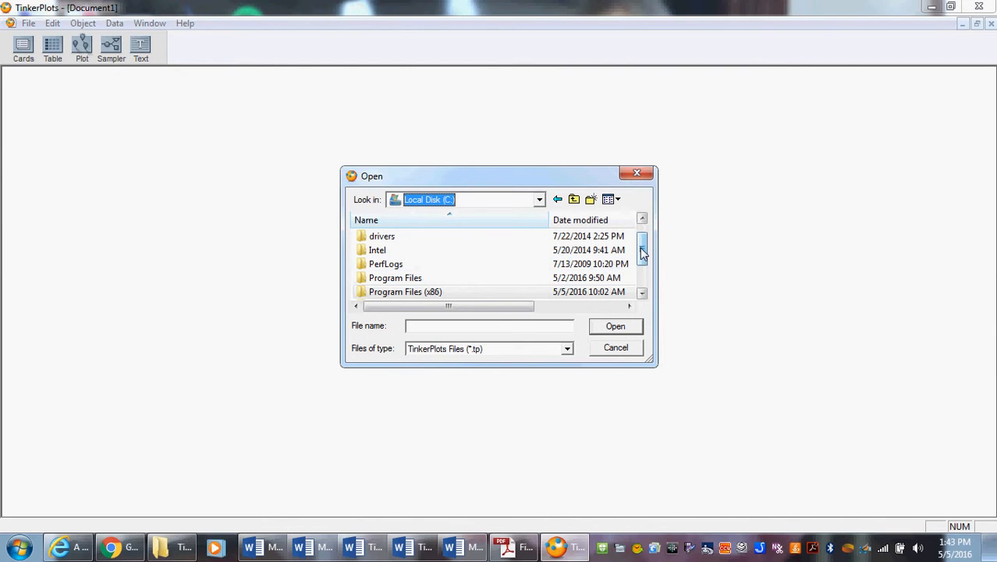
left_click_drag(639, 247, 640, 250)
left_click(405, 278)
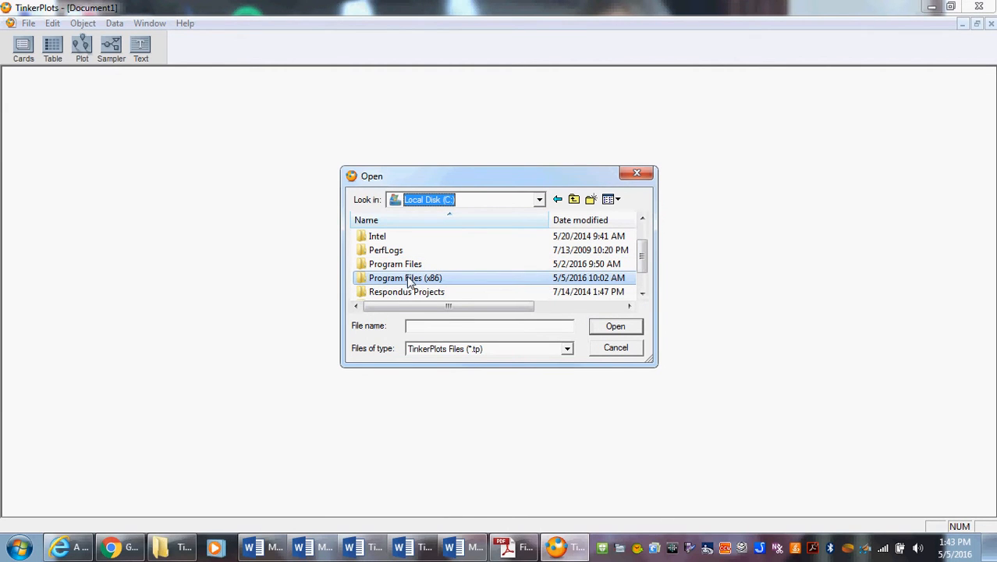
double_click(416, 281)
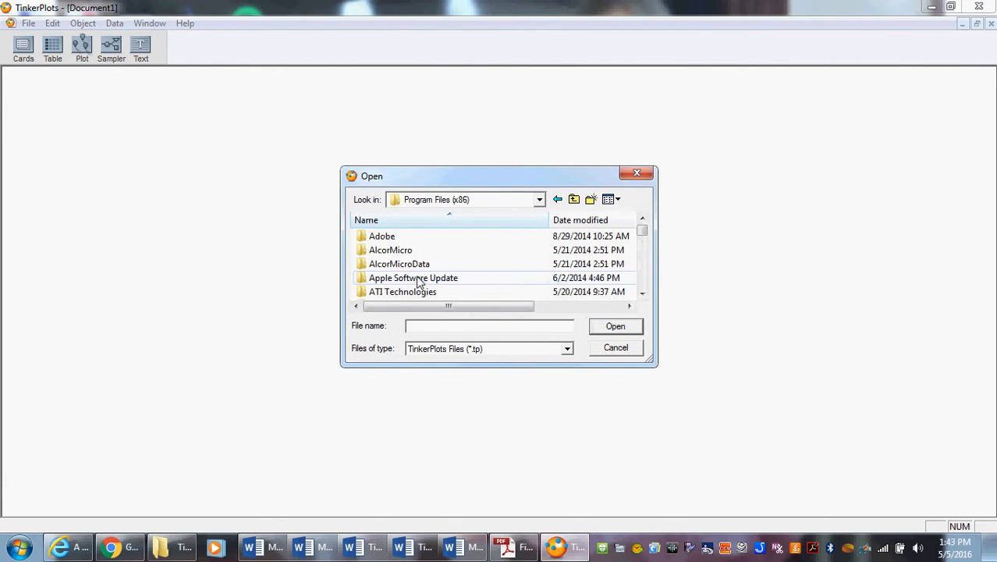
scroll(425, 269, "down", 5)
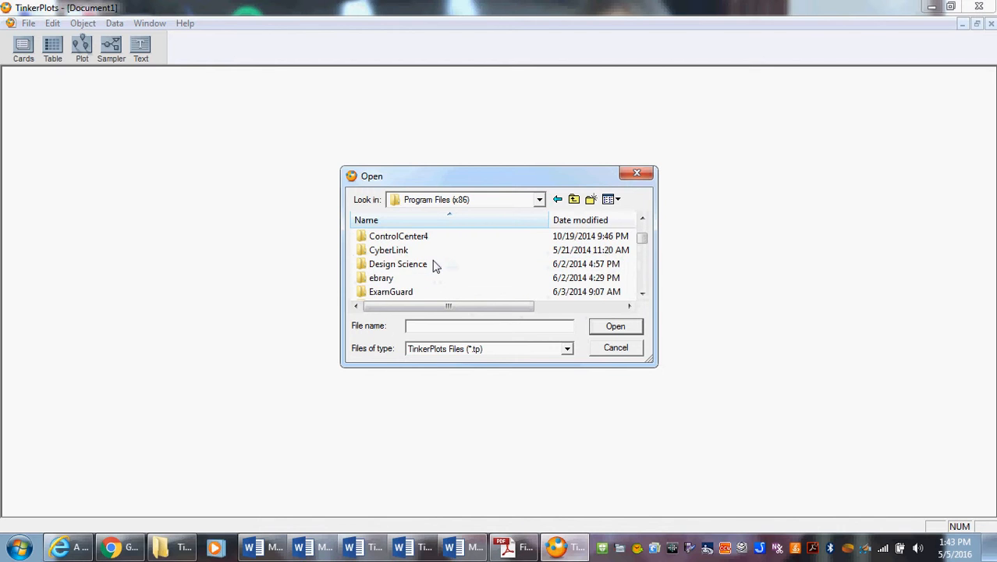
scroll(435, 267, "down", 8)
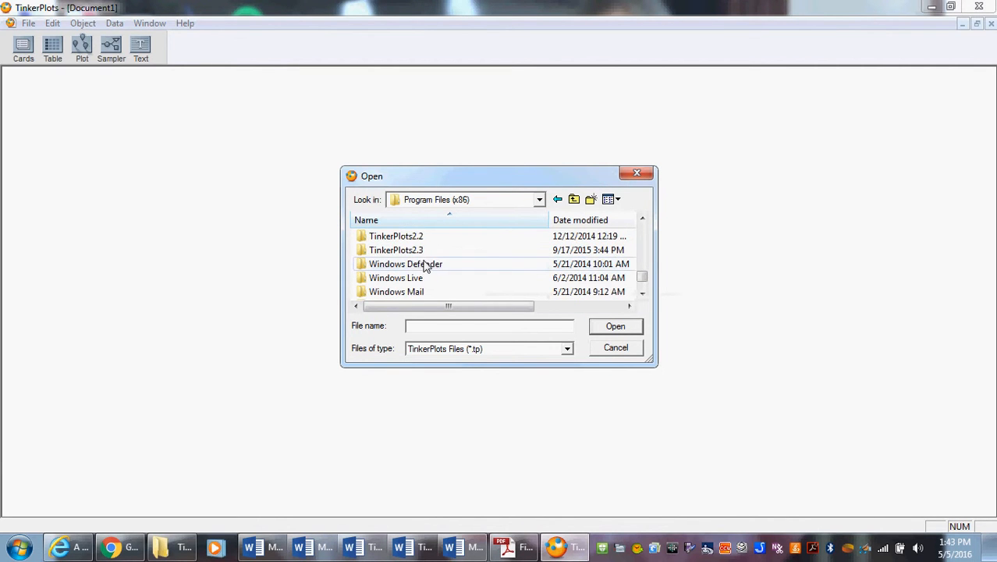
double_click(398, 253)
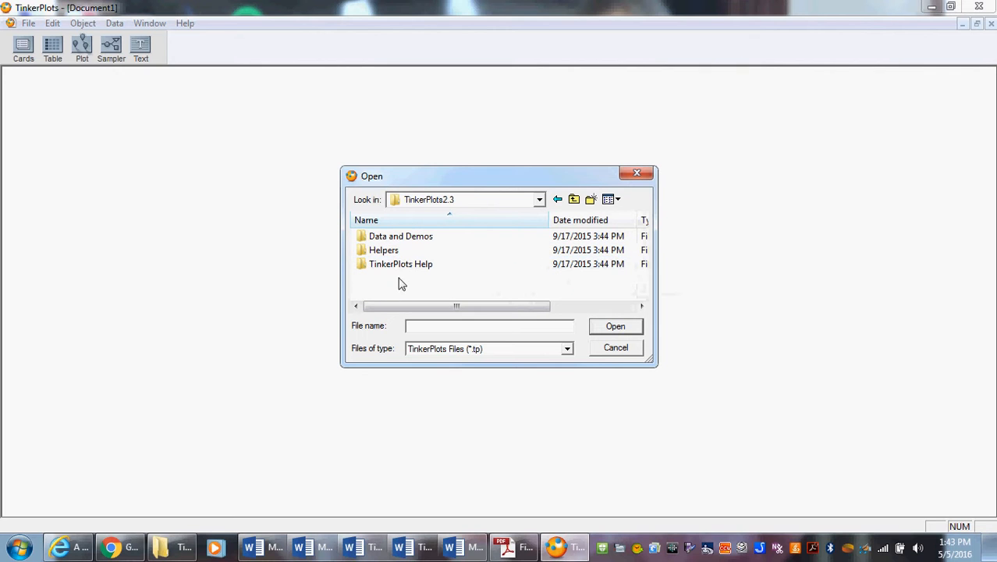
double_click(401, 239)
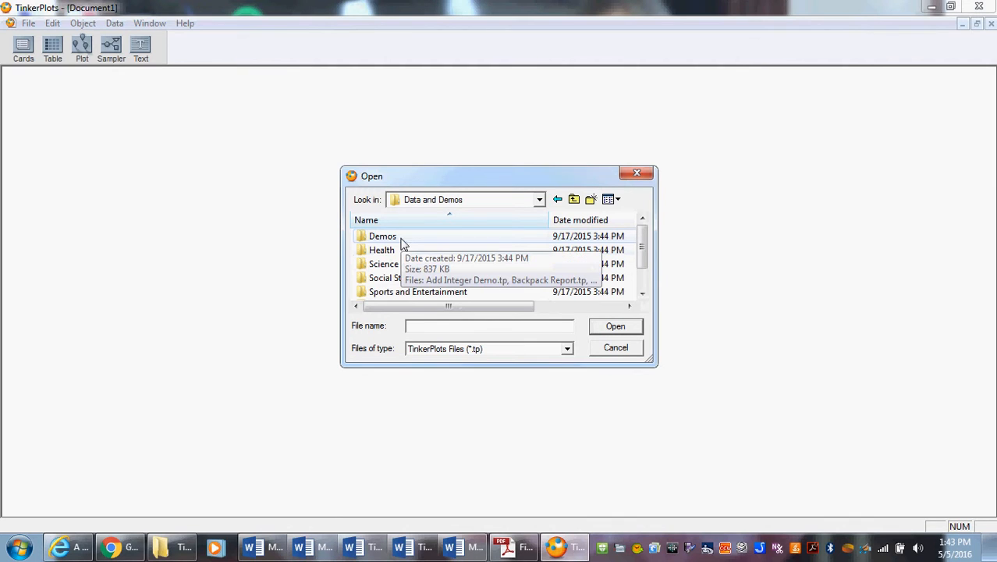
Open the sample document Basketball.tp from the Sports and Entertainment folder
double_click(408, 293)
left_click(398, 239)
double_click(399, 237)
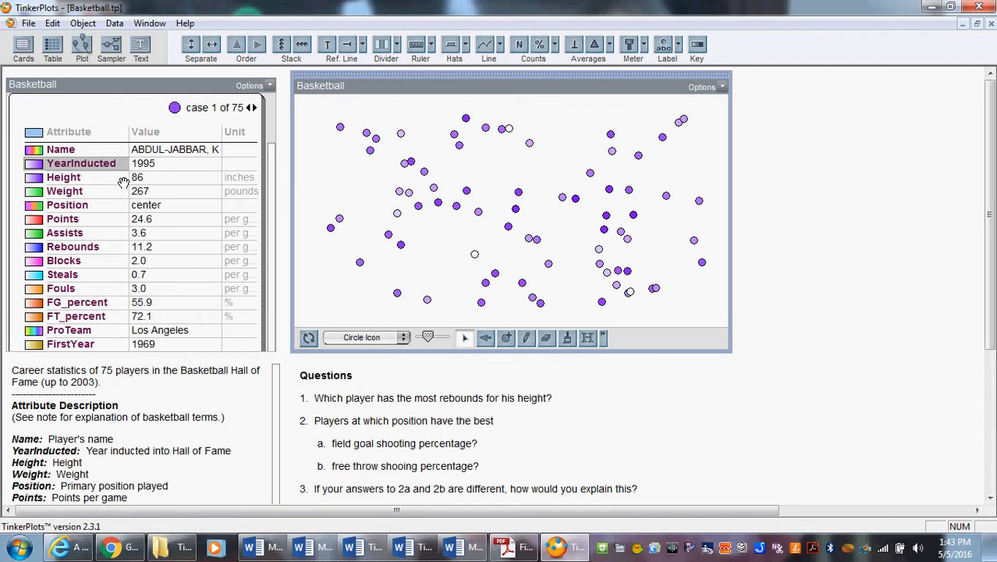
Highlight the Height and Weight values of case 1, and recolor the plot by each attribute in turn from Name to Assists
left_click(152, 178)
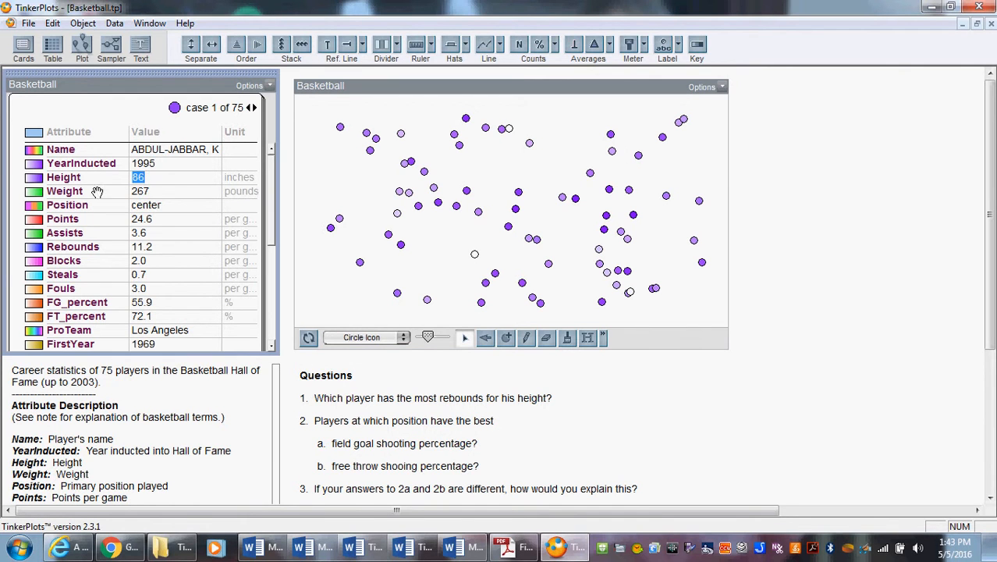
left_click(151, 193)
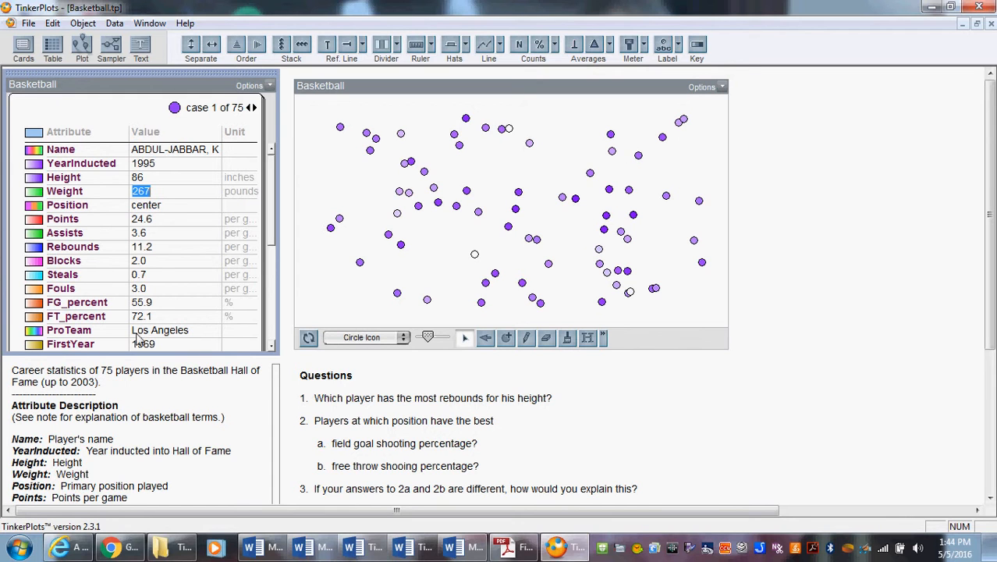
left_click(63, 149)
left_click(65, 162)
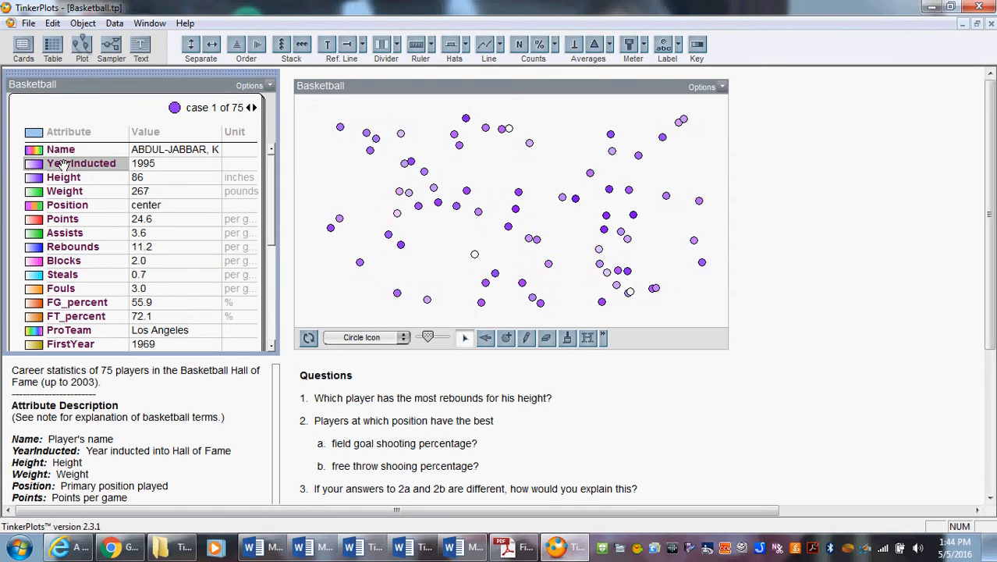
left_click(64, 178)
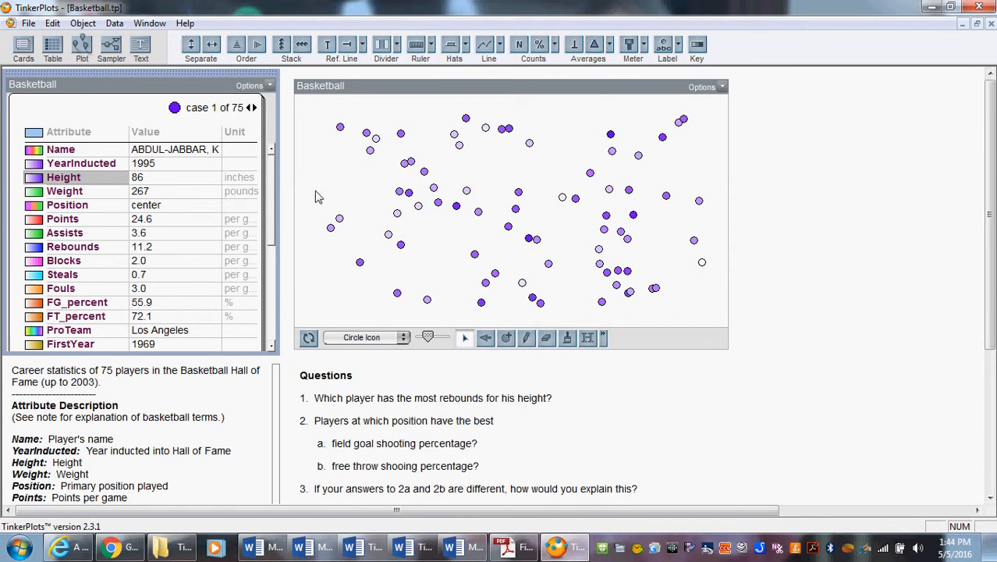
left_click(58, 191)
left_click(60, 206)
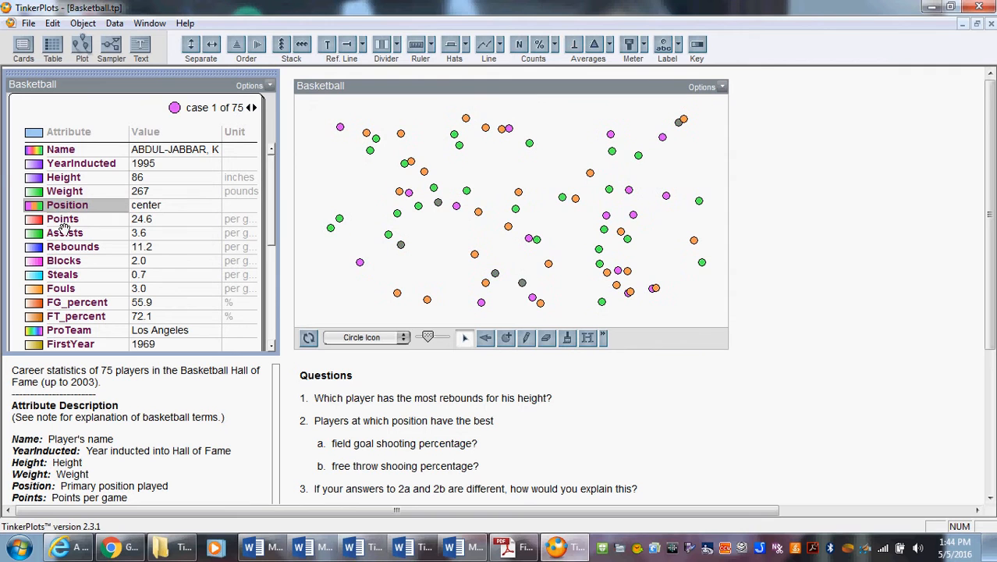
left_click(64, 221)
left_click(66, 232)
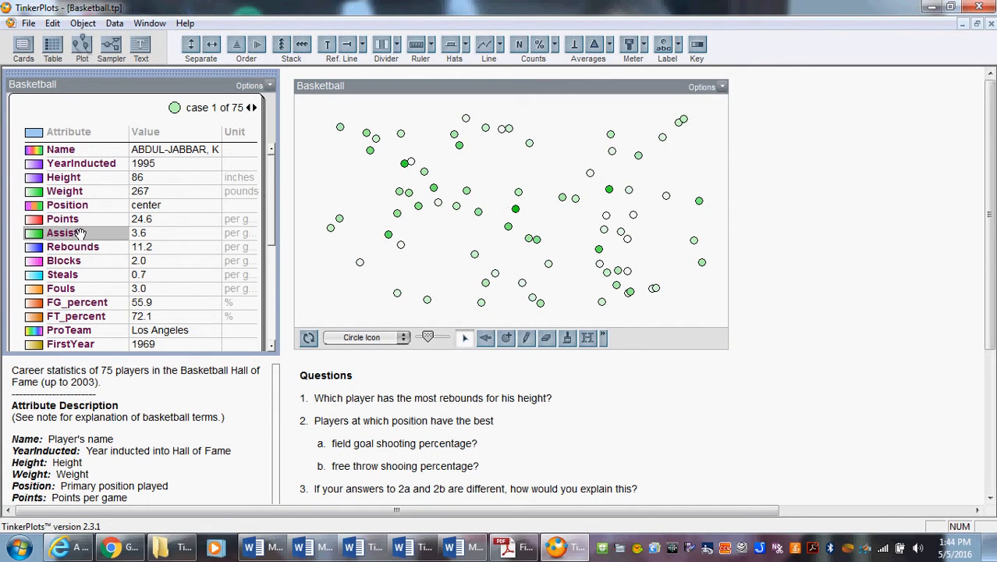
Color the plot by Position and show the color key, enlarged enough to list every position
left_click(70, 205)
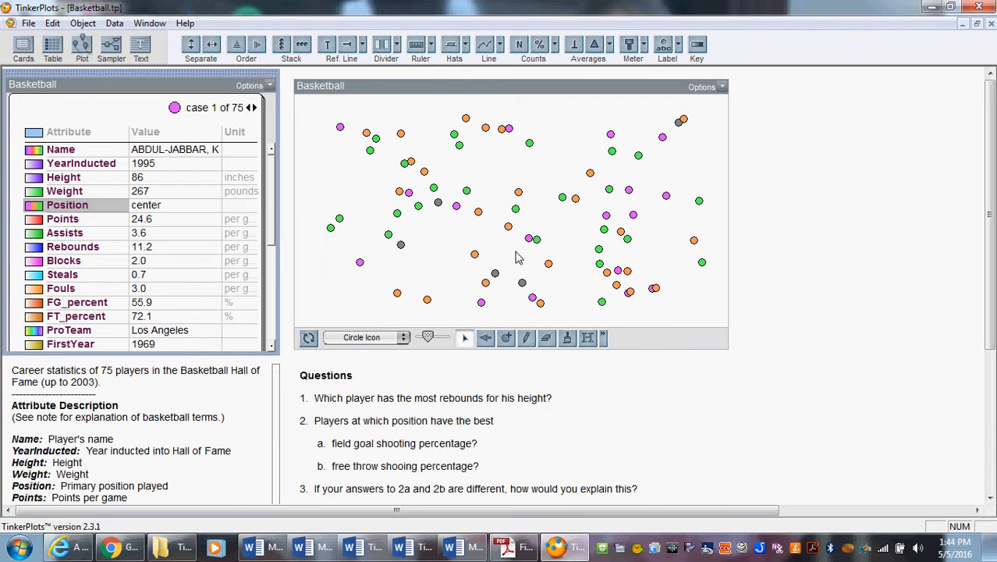
left_click(697, 48)
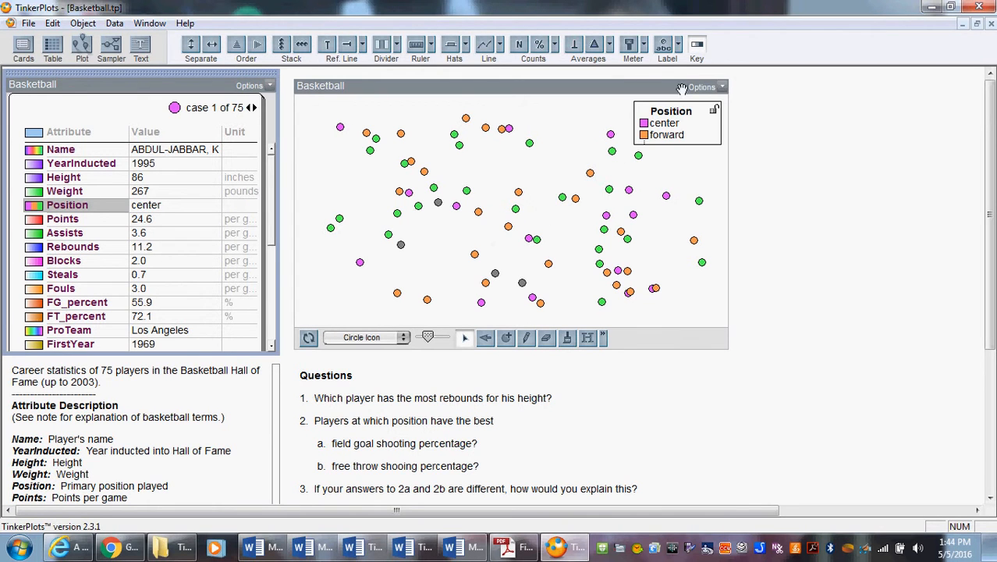
left_click_drag(690, 145, 690, 174)
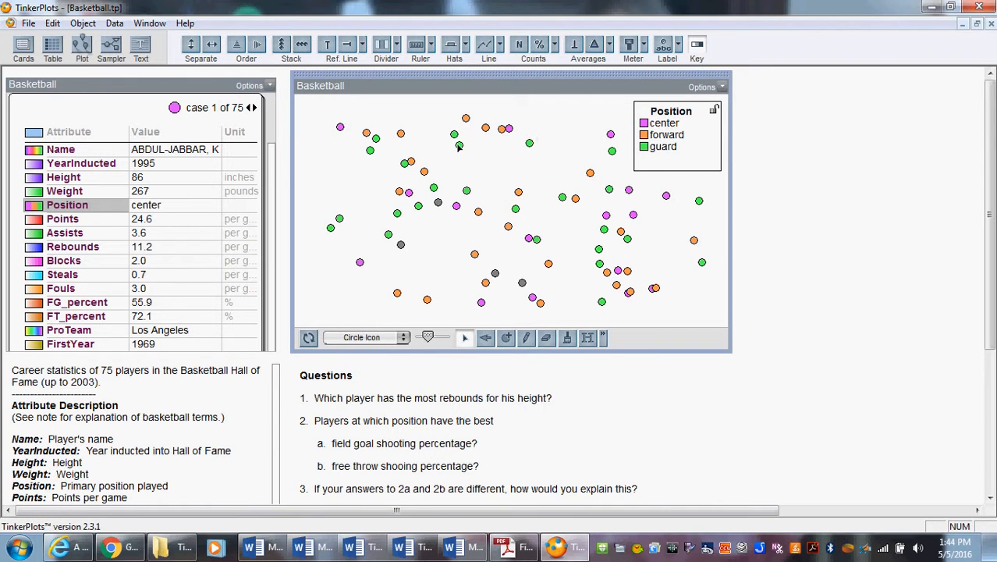
Select two of the gray points in the plot to examine their data cards
left_click(438, 203)
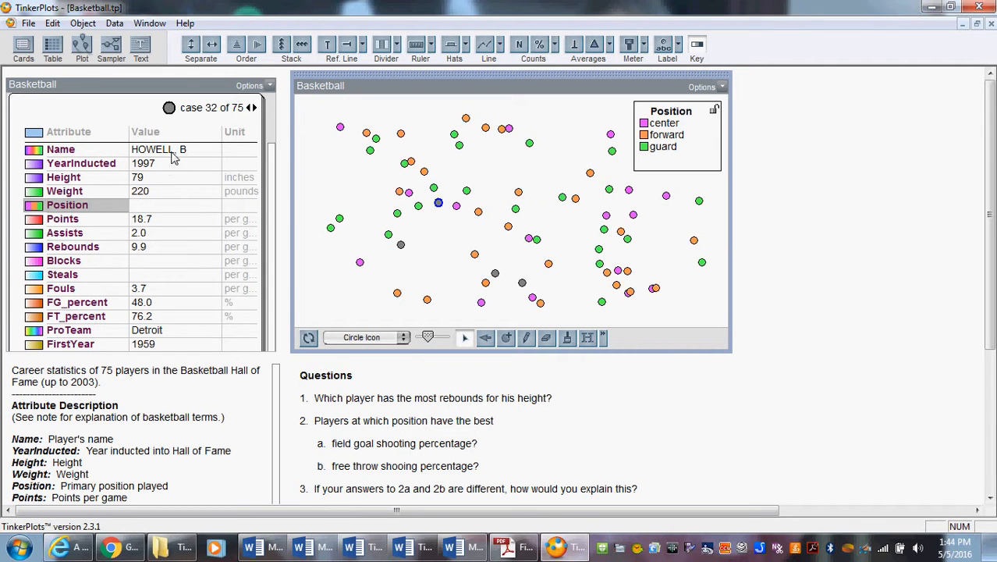
left_click(401, 245)
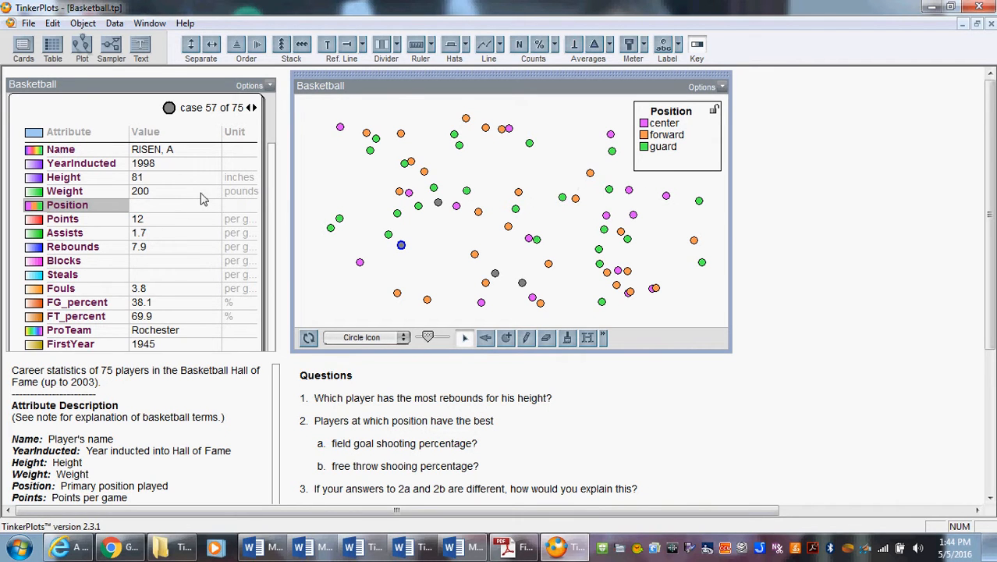
Color the plot by Rebounds and order the points vertically by that attribute, with the color key shown
left_click(62, 178)
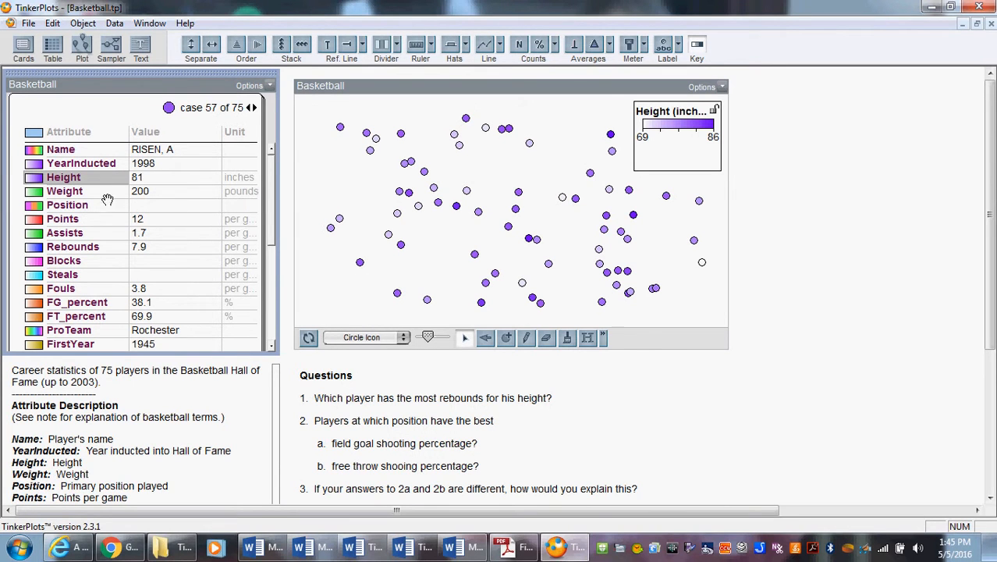
left_click(78, 245)
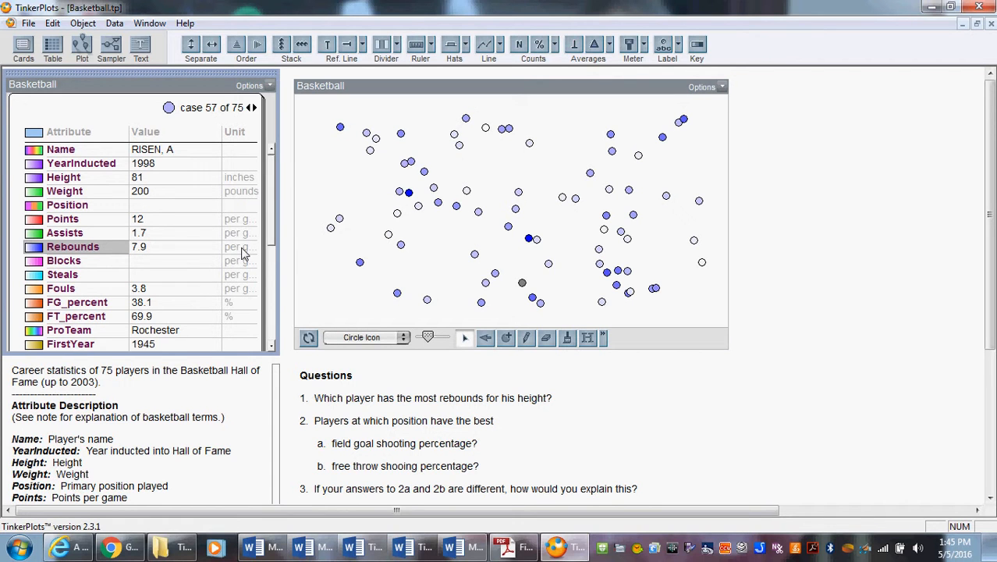
left_click(237, 46)
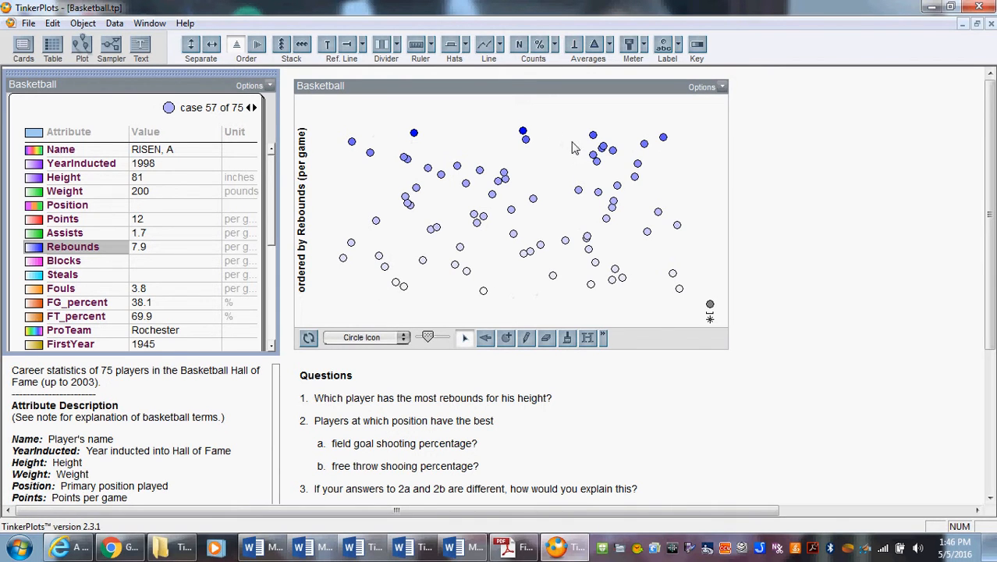
left_click(697, 47)
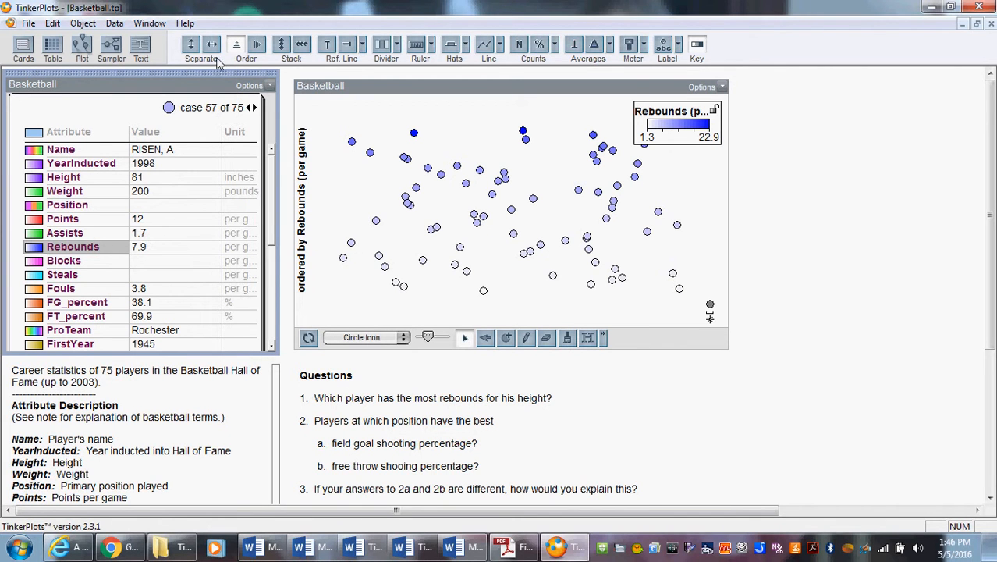
Order the points horizontally by Rebounds and stack them horizontally rather than vertically
left_click(257, 45)
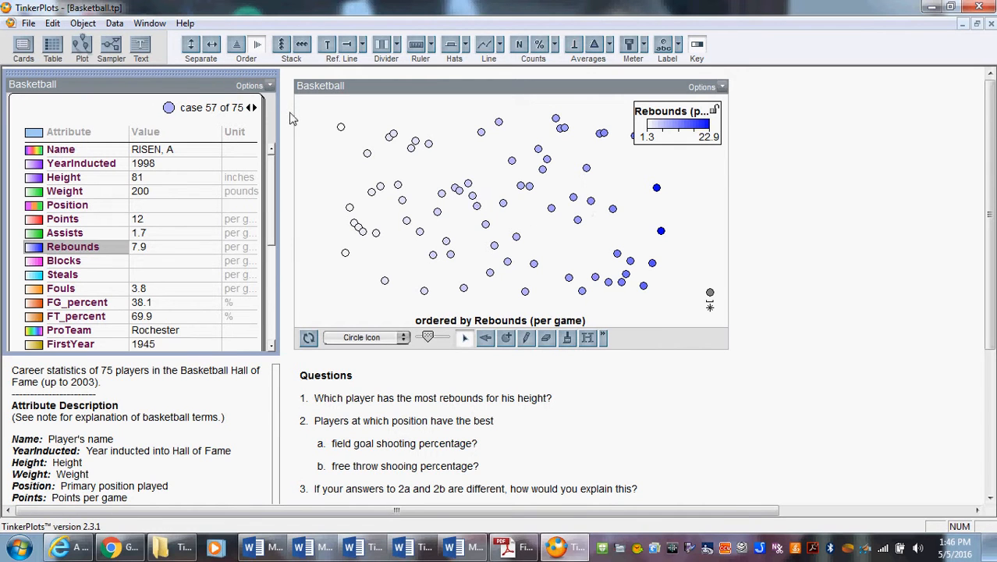
left_click(281, 46)
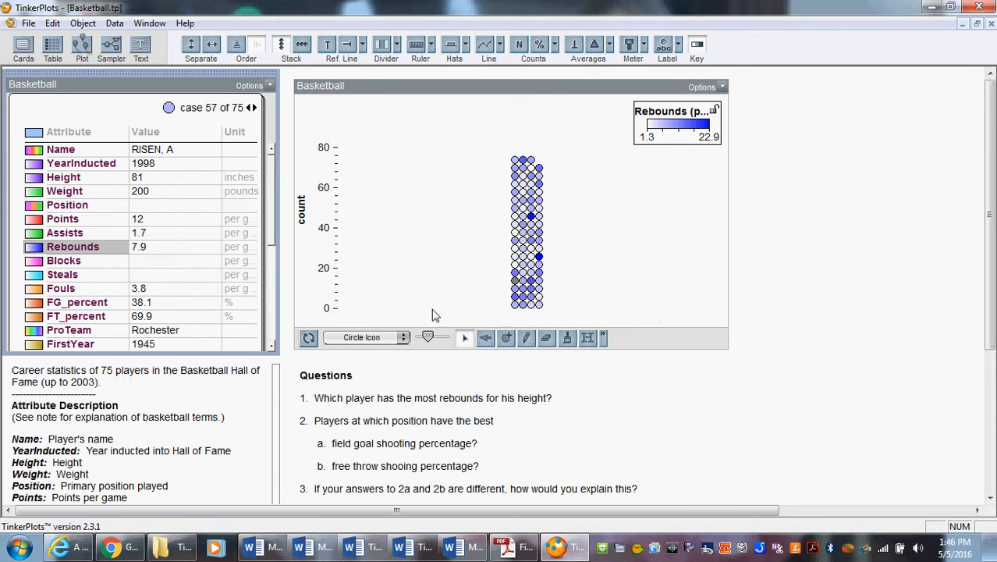
left_click(283, 47)
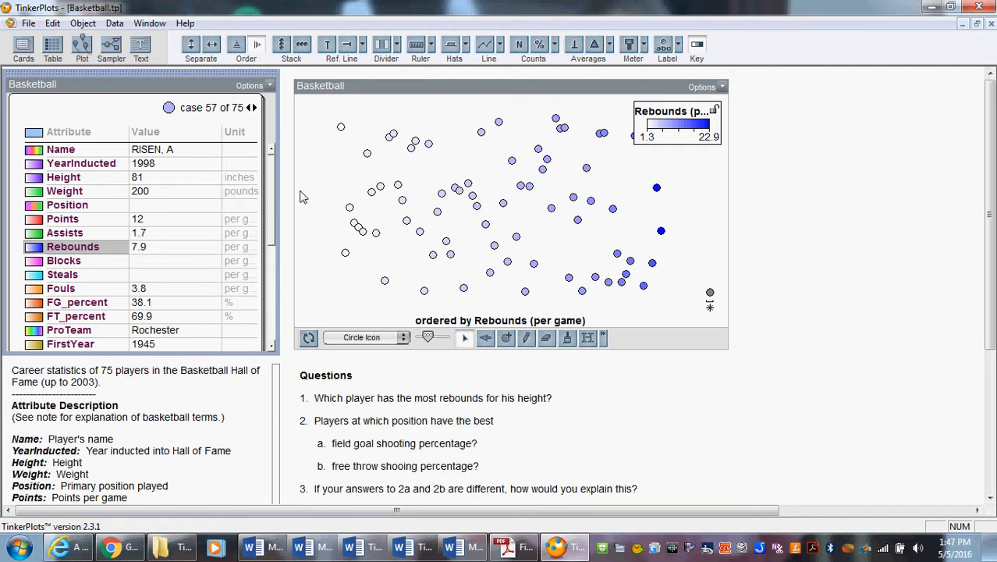
left_click(301, 46)
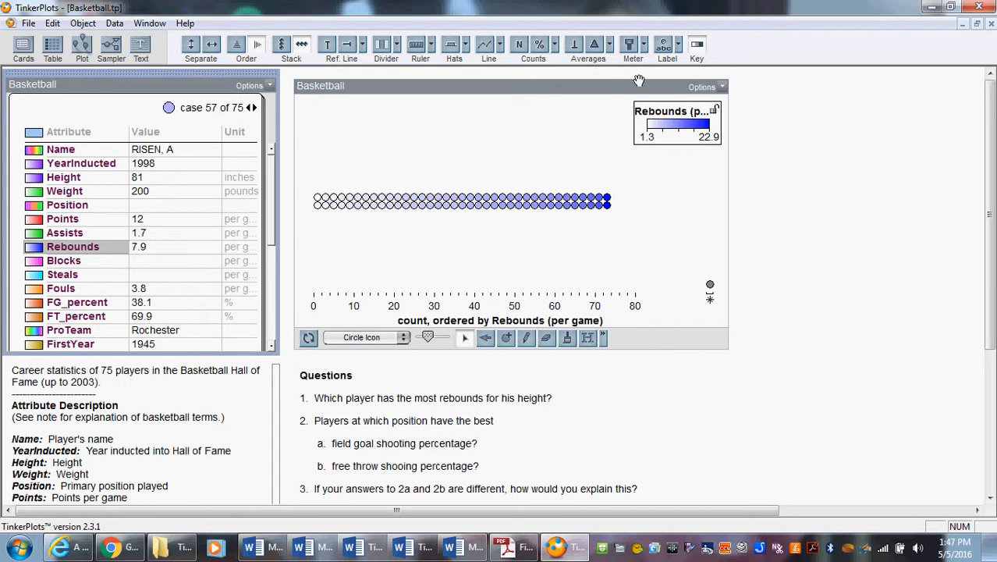
Label the plotted points with their Rebounds values and place the labels above the points
left_click(664, 48)
left_click(625, 209)
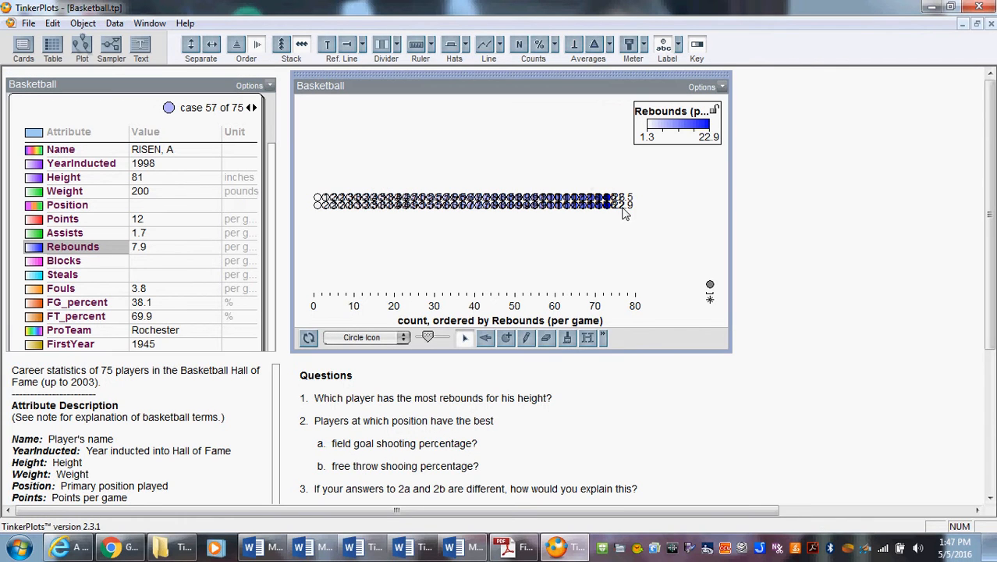
left_click(678, 44)
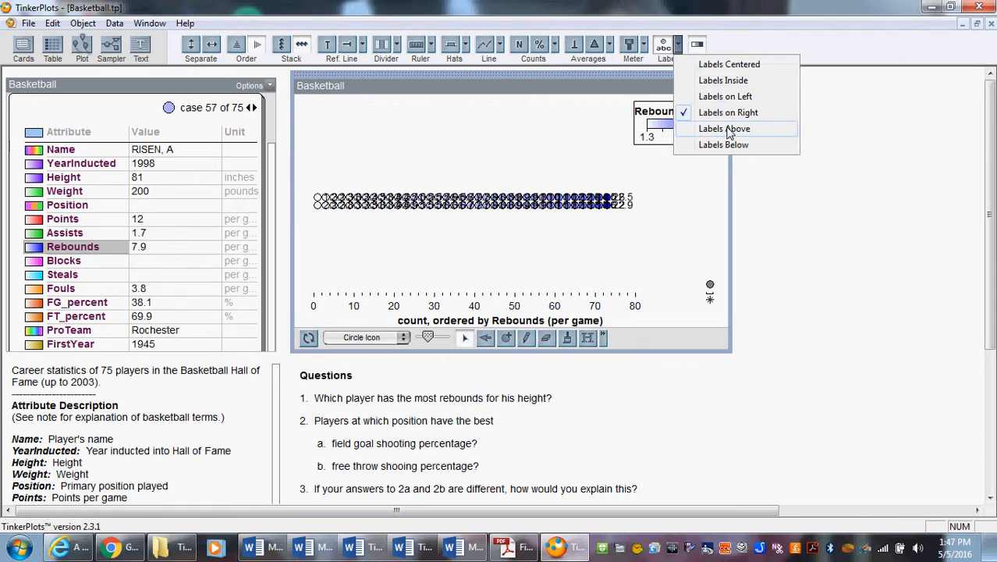
left_click(725, 129)
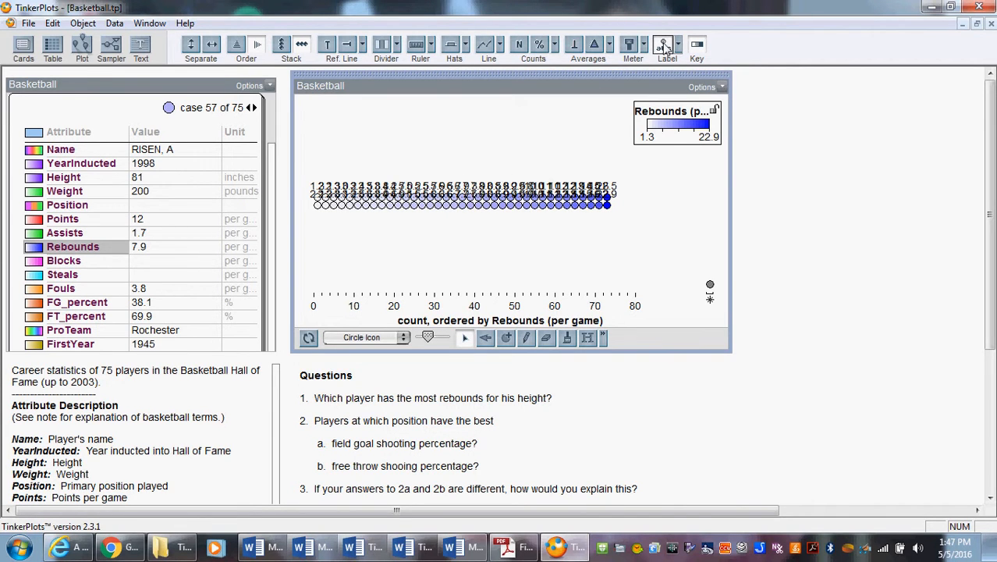
Remove the Rebounds labels from the points and mix the plot back into a random scatter
left_click(664, 47)
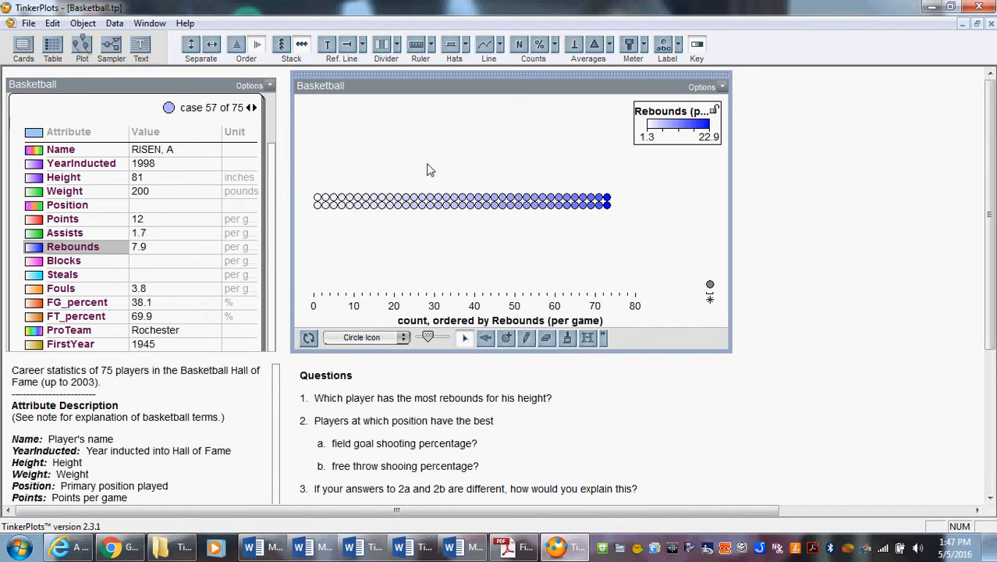
left_click(309, 340)
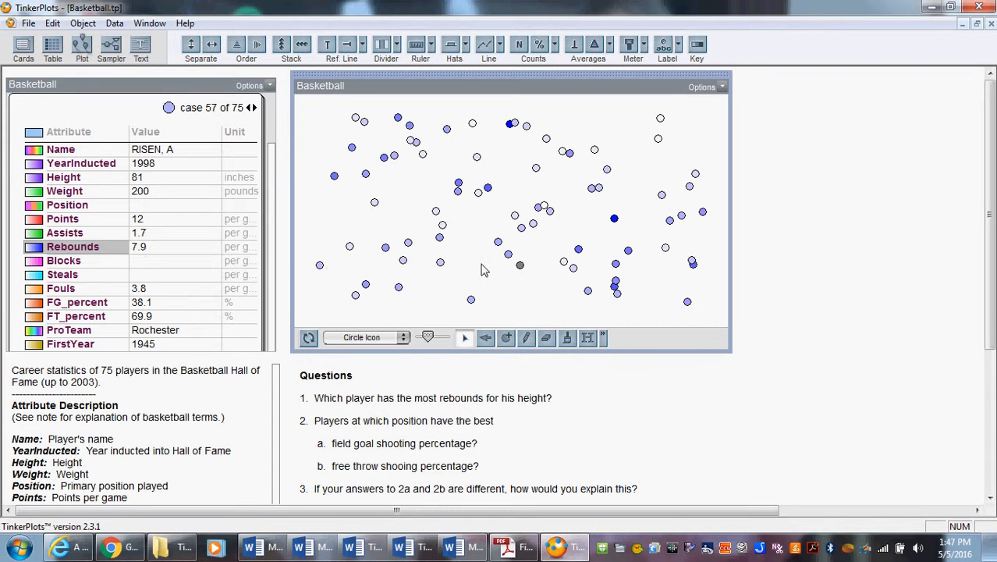
Separate the points horizontally into the Rebounds bins 0.0-20.0 and 20.0-40.0, stacked vertically with the count of each bin shown
left_click(408, 243)
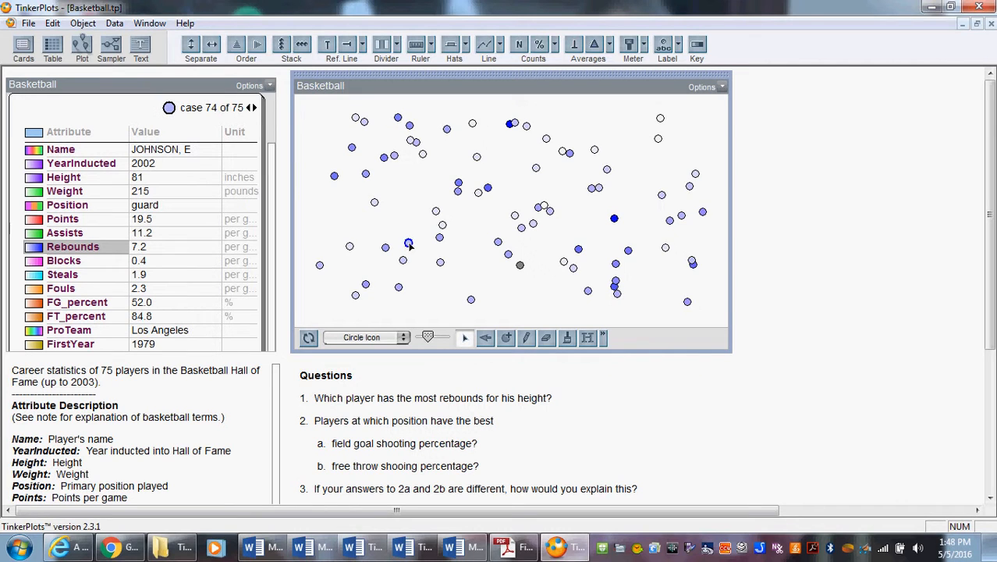
left_click_drag(408, 244, 421, 248)
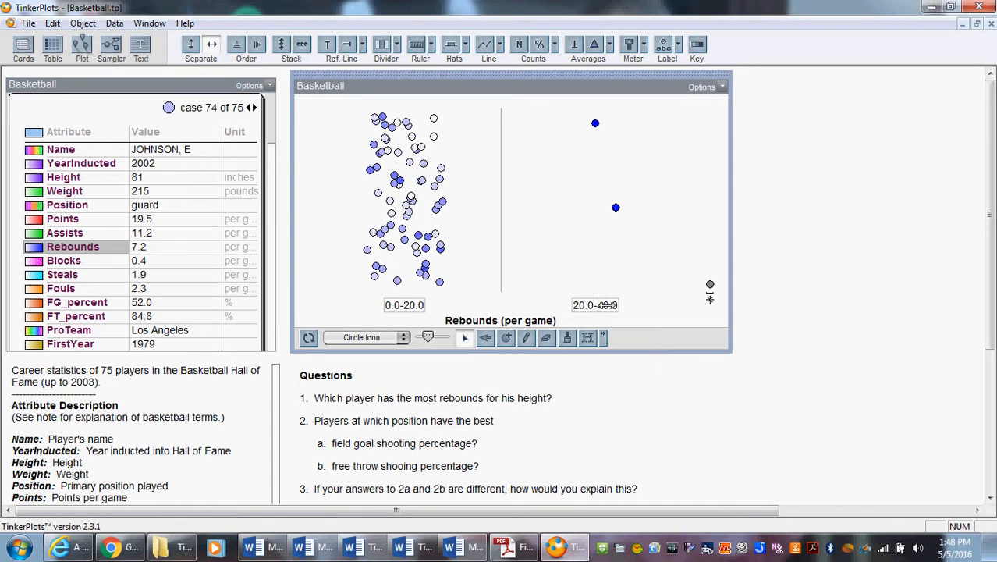
left_click(281, 47)
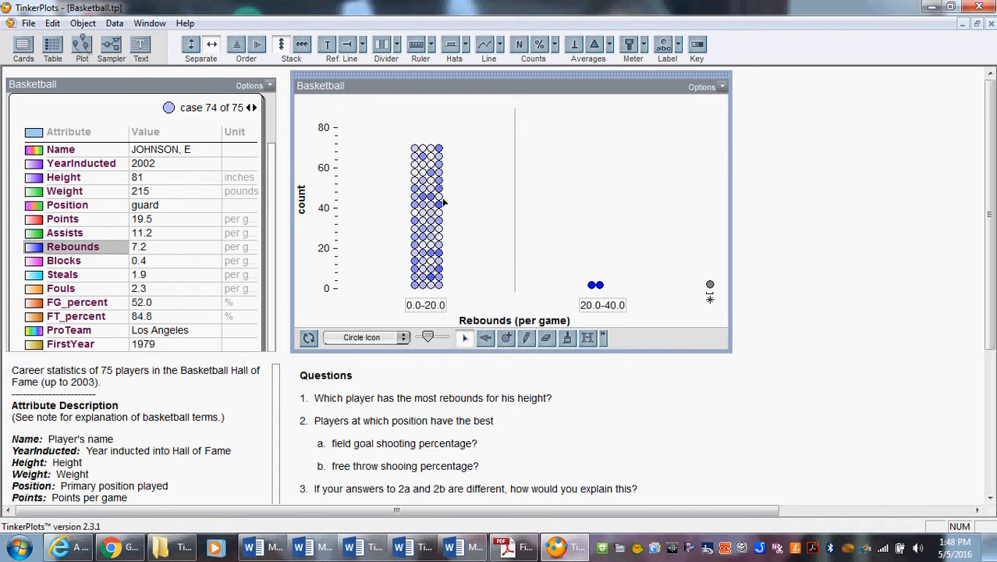
left_click(520, 46)
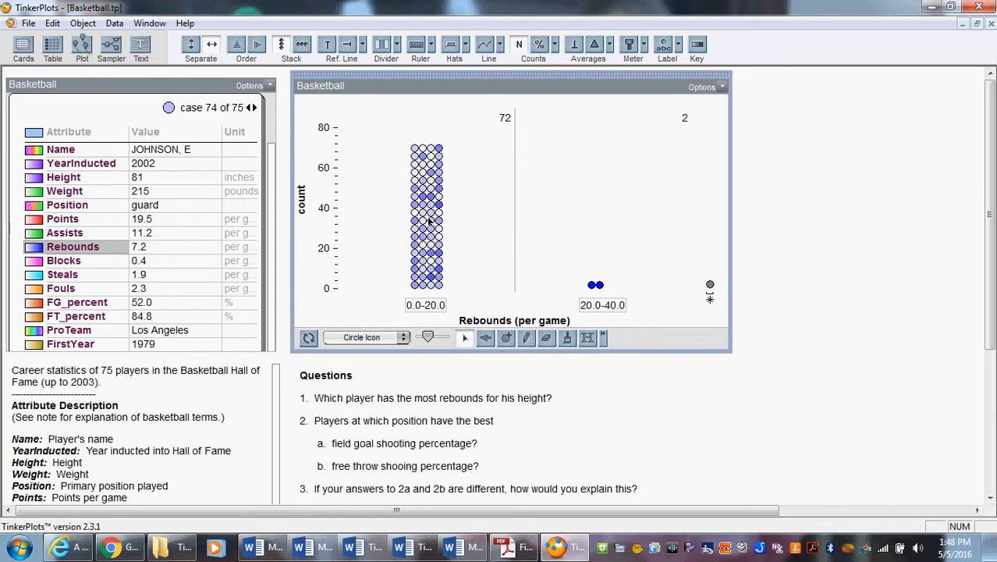
Separate the Rebounds bins fully into a continuous horizontal scale, and turn vertical stacking off and on again
mouse_move(439, 249)
left_mouse_down()
mouse_move(464, 250)
mouse_move(426, 247)
left_mouse_up()
left_click_drag(418, 292, 505, 254)
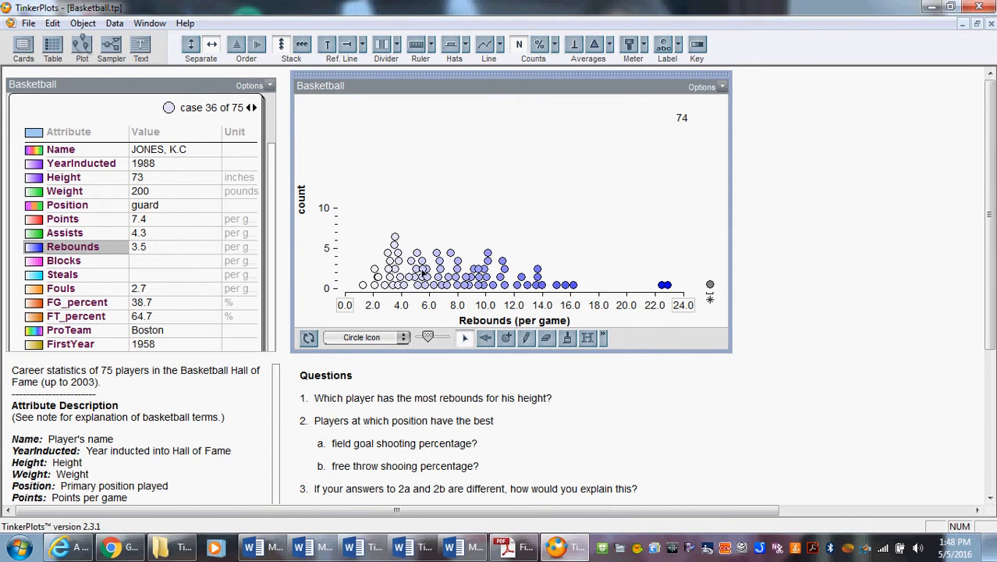
left_click(283, 47)
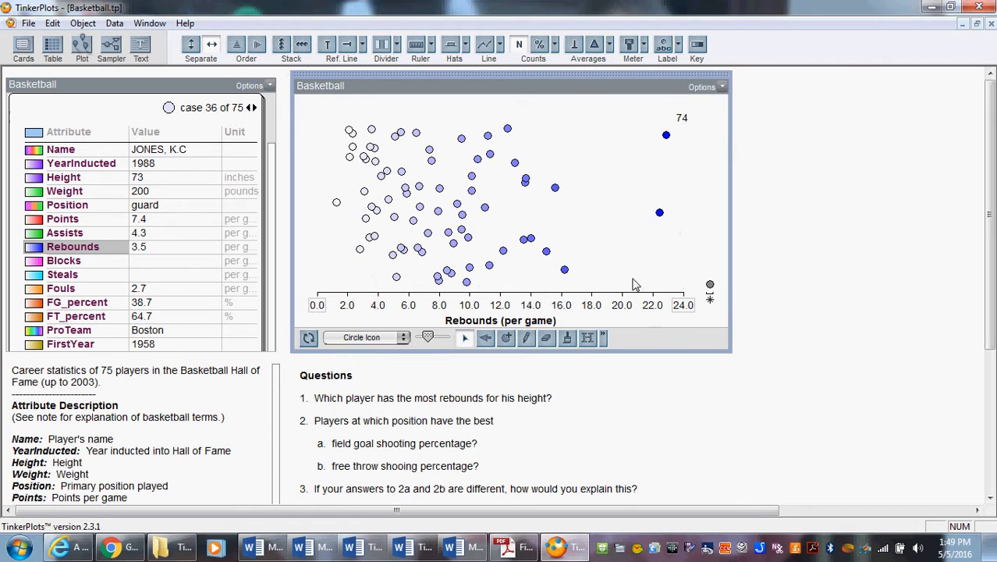
left_click(282, 46)
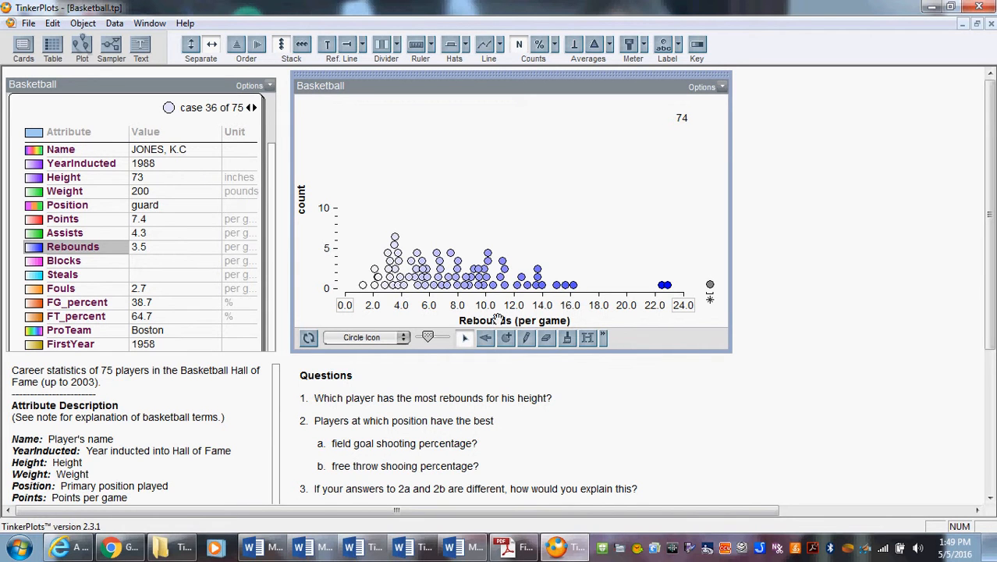
Replace Rebounds with Points on the horizontal axis and color the stacked points by Rebounds
left_click(61, 220)
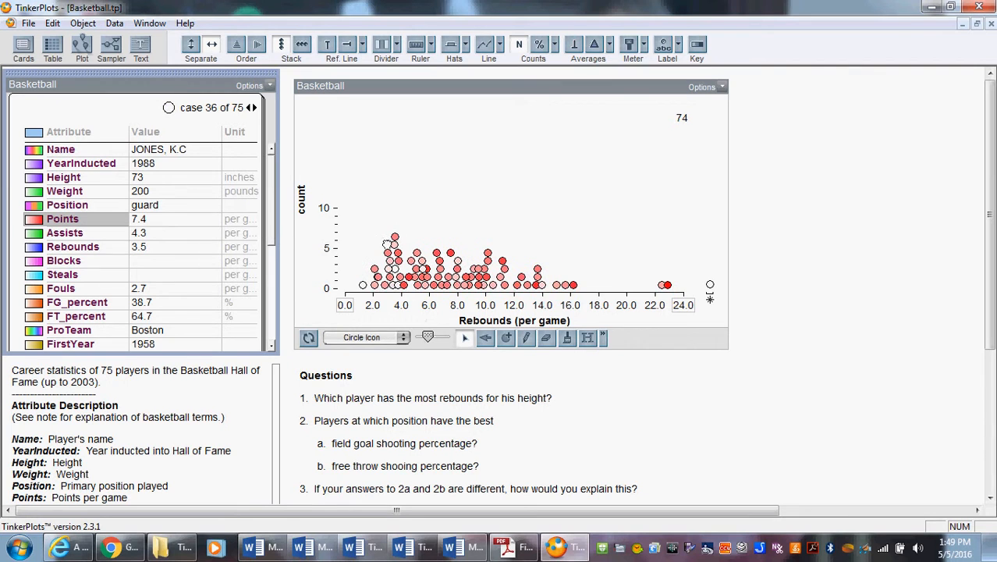
left_click_drag(514, 305, 515, 304)
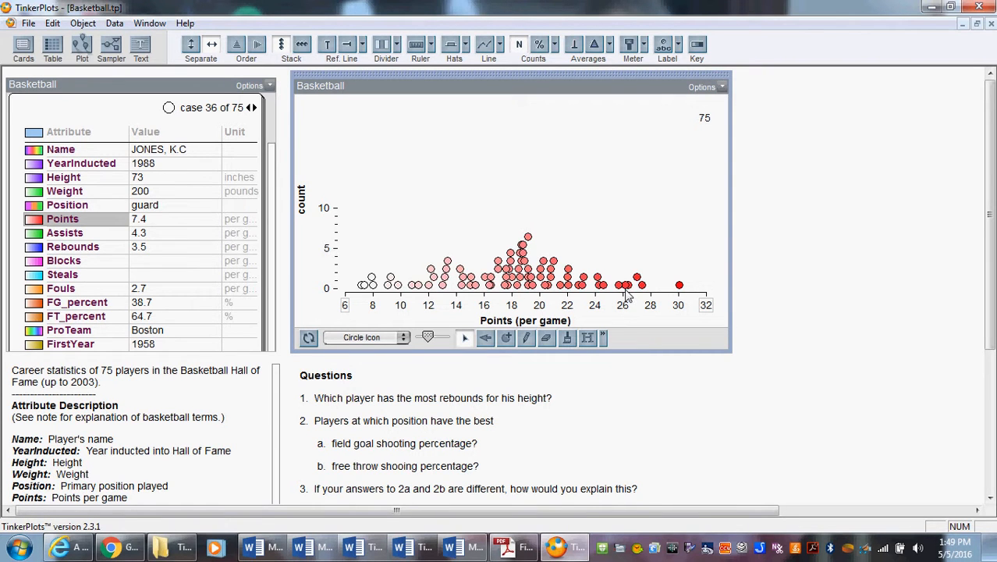
left_click(75, 246)
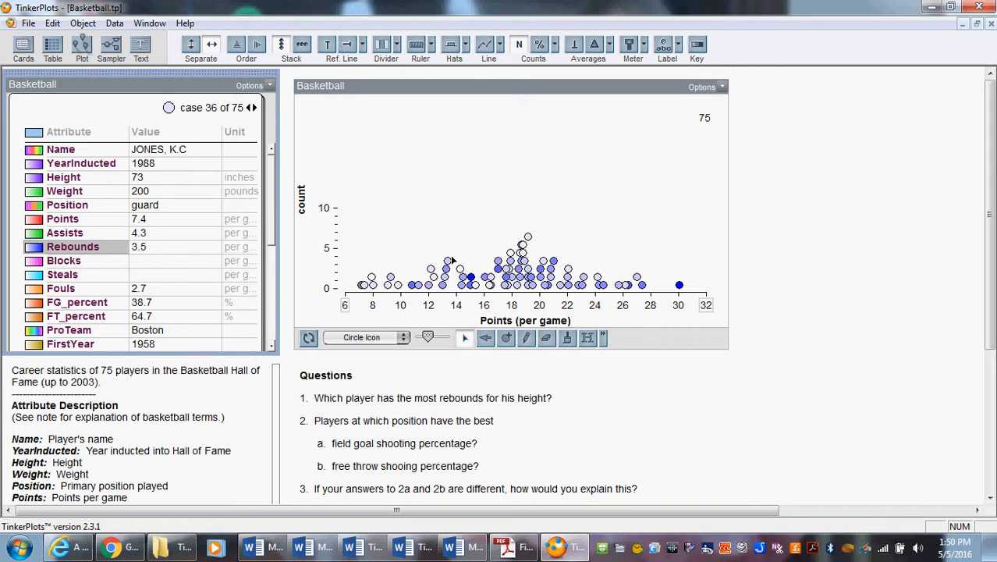
Mix up the plot, color it by Height and separate the points fully along a continuous horizontal Height scale
left_click(308, 337)
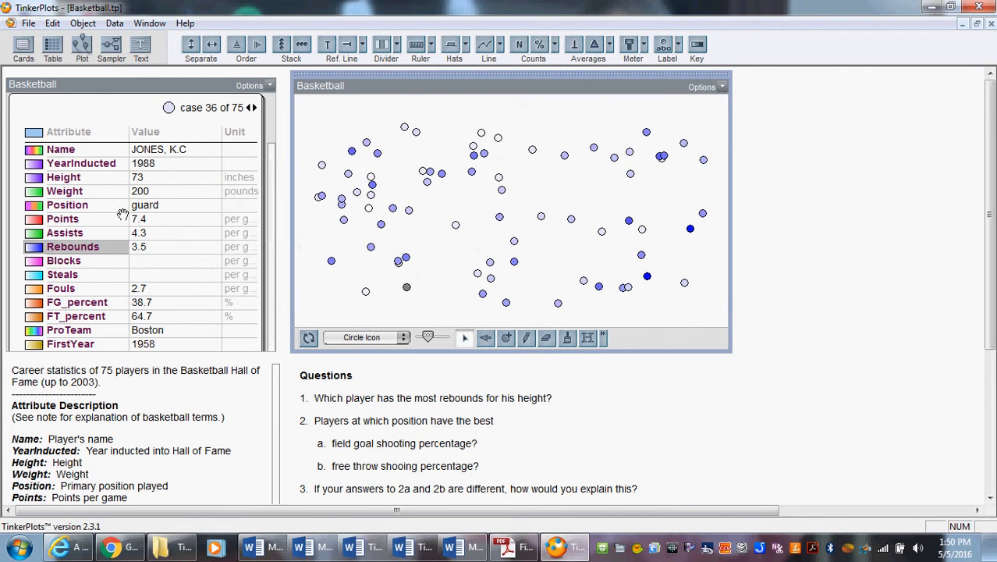
left_click(72, 177)
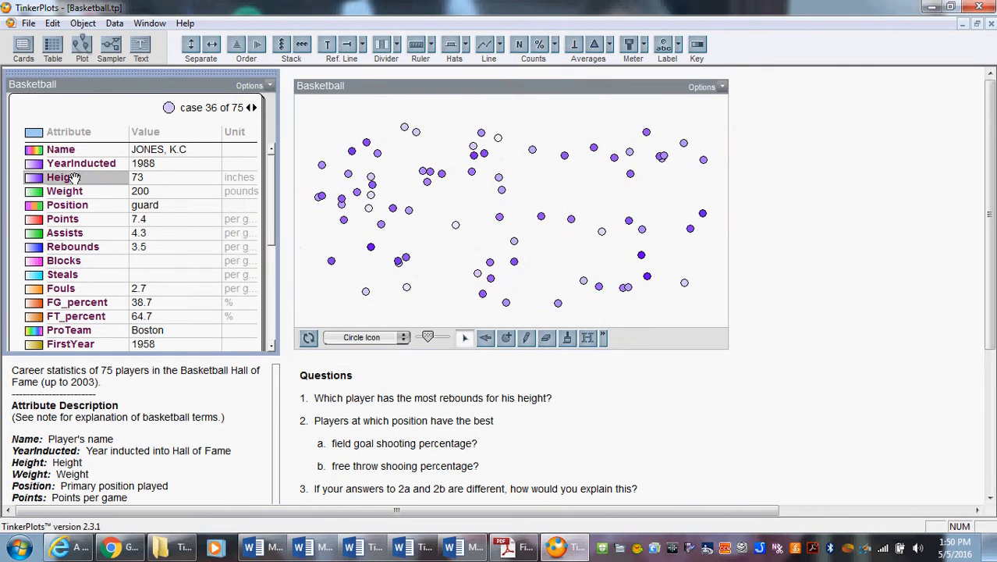
left_click_drag(371, 248, 755, 305)
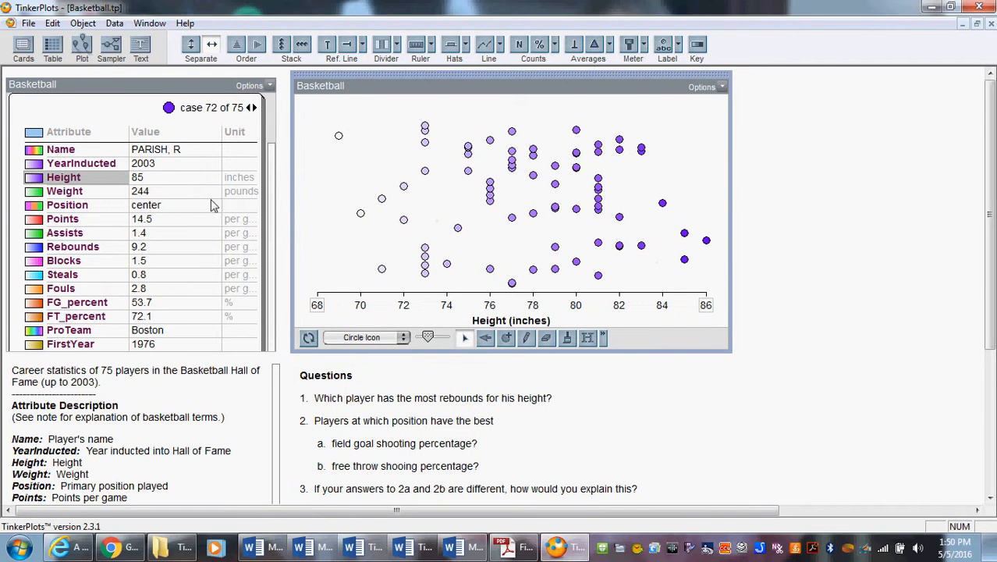
Color the plot by Position and separate the points vertically into guard, forward and center groups
left_click(67, 206)
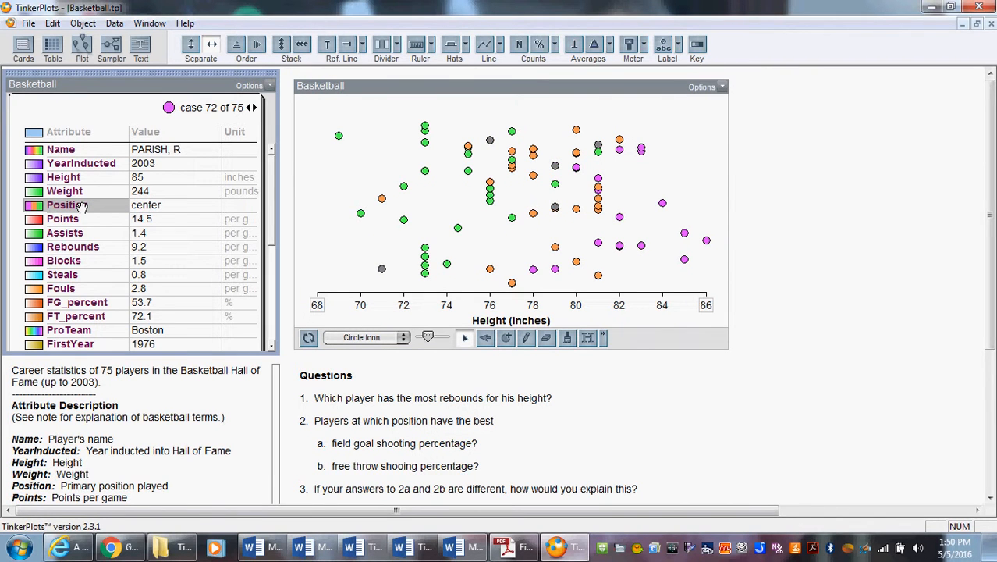
left_click(425, 249)
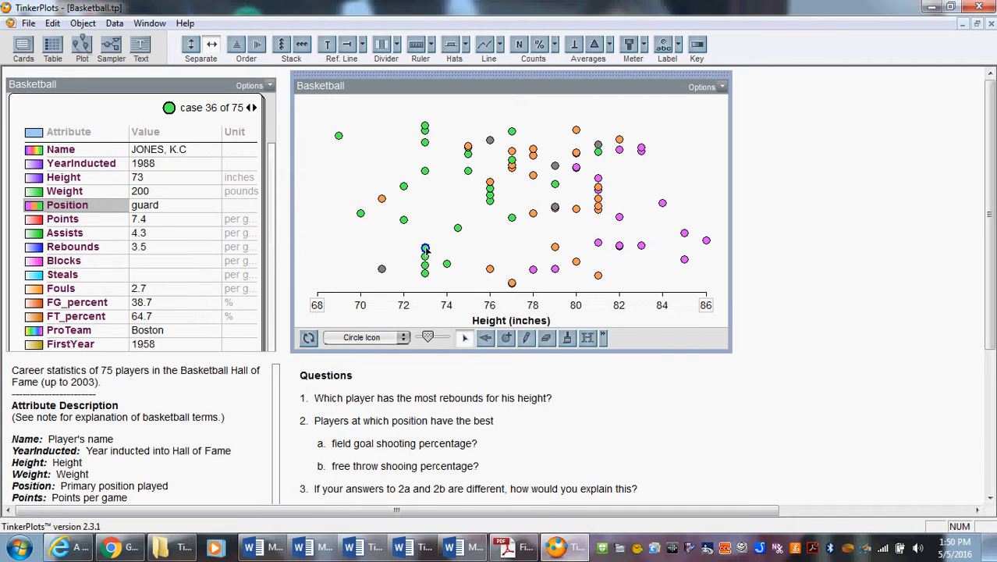
left_click_drag(425, 248, 346, 146)
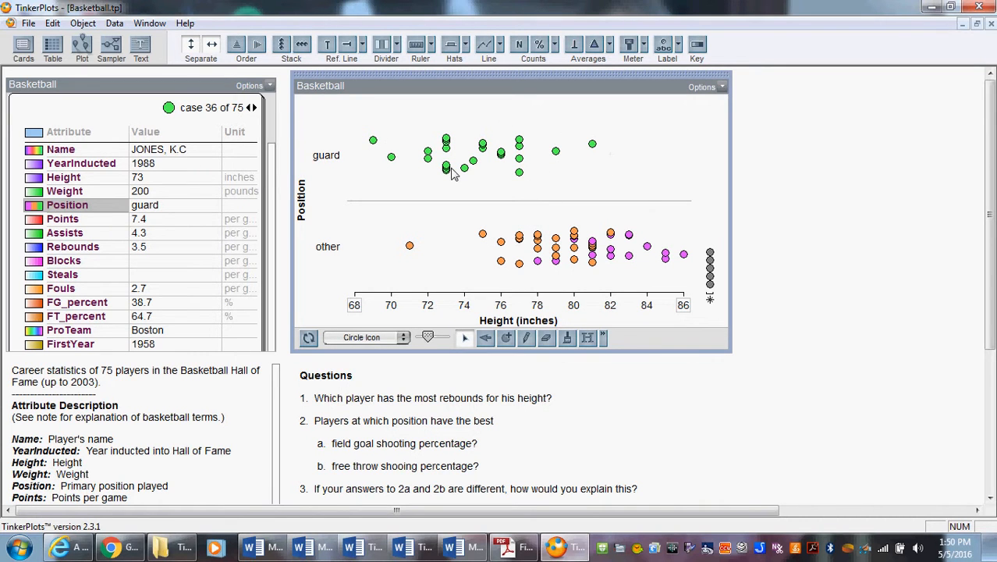
left_click_drag(482, 235, 486, 222)
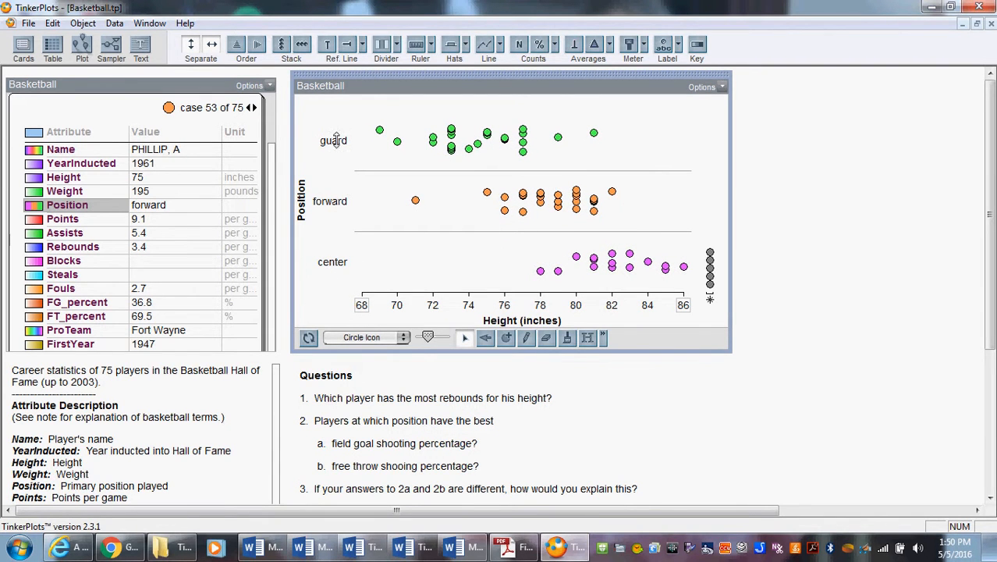
Stack the points vertically within each Position group and mark each group's median and mean Height
left_click(282, 45)
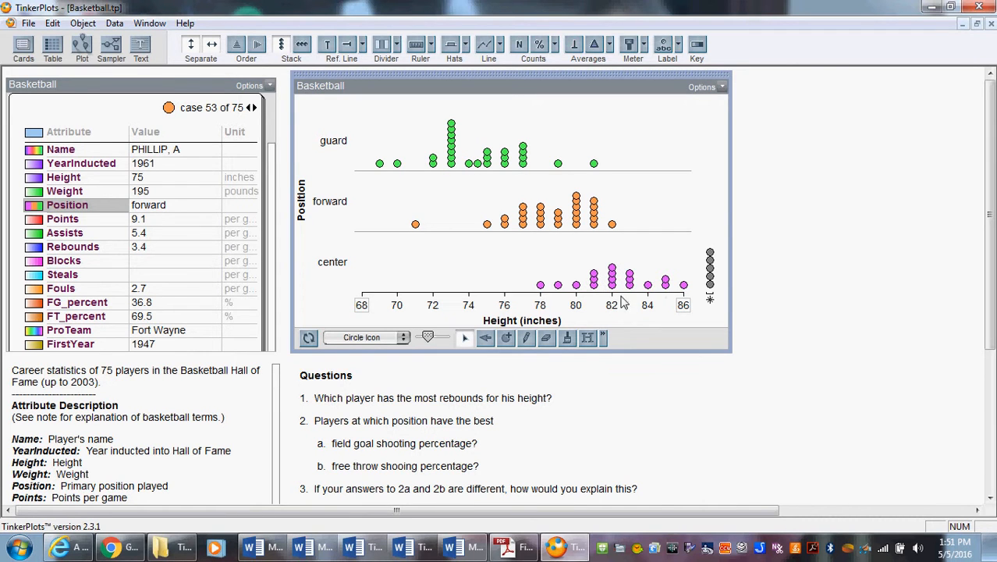
left_click(574, 46)
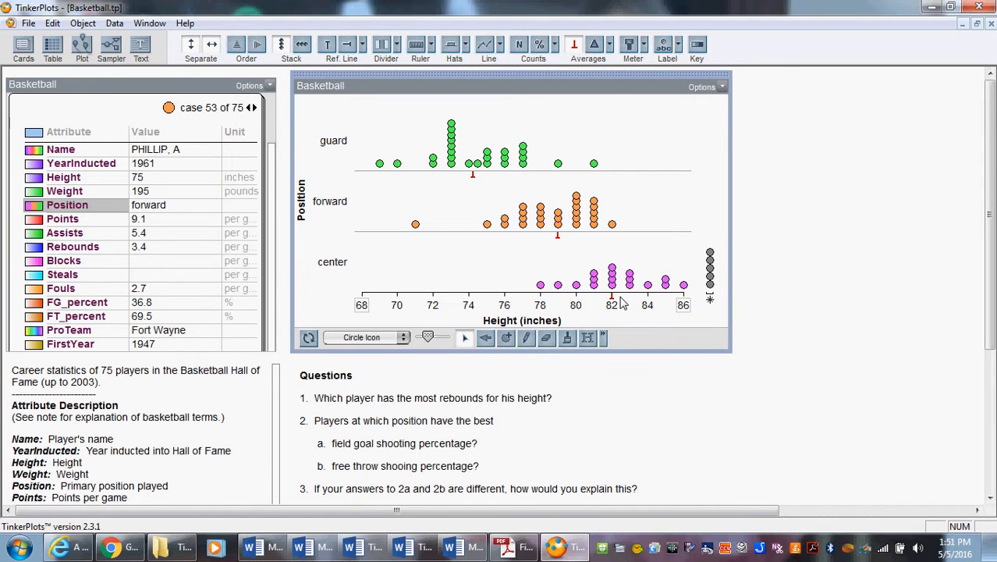
left_click(594, 44)
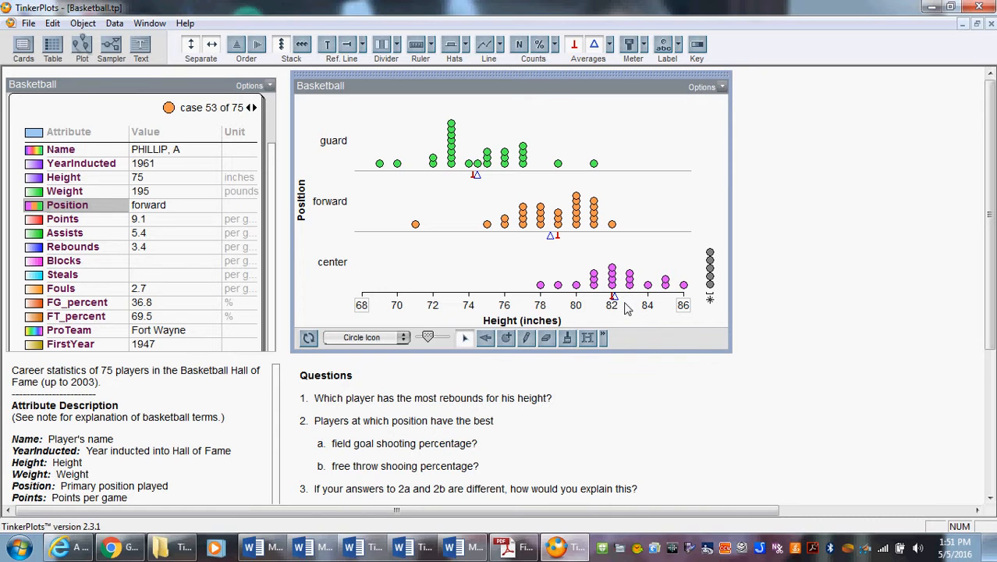
Add a vertical reference line to the Height axis, placing it at the guards' median of 74.2 and at the centers' median of 82
left_click(327, 45)
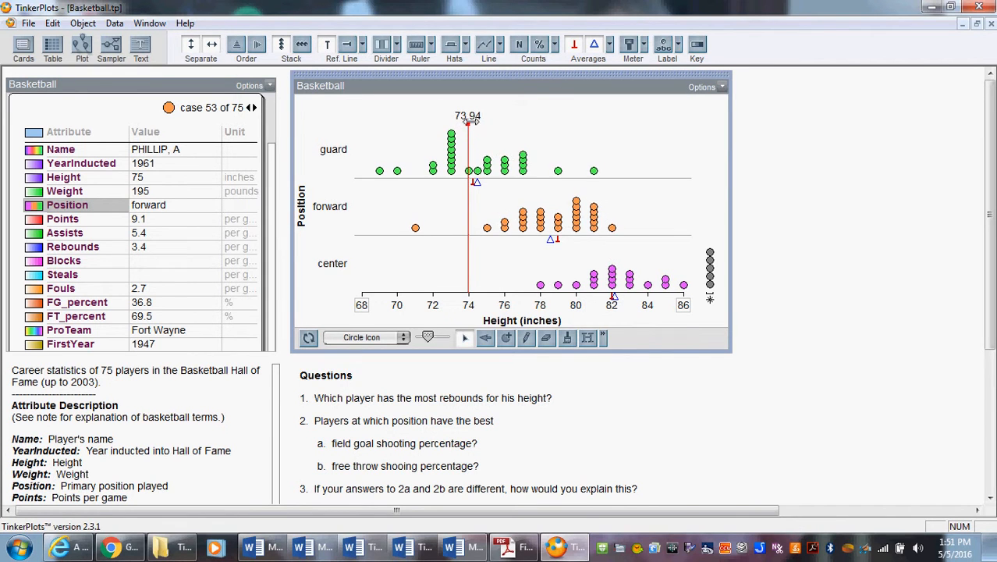
left_click_drag(468, 120, 473, 119)
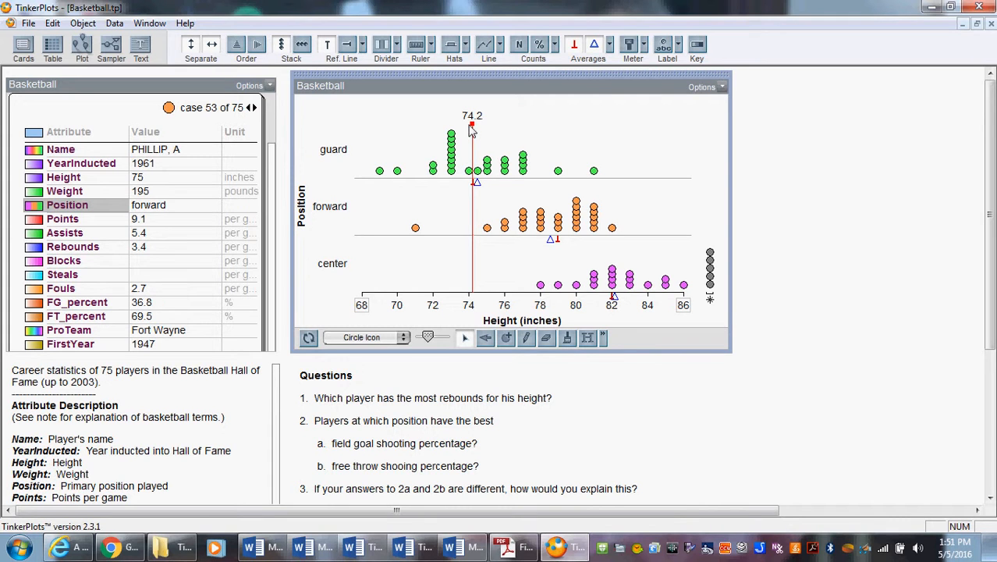
left_click_drag(474, 123, 612, 132)
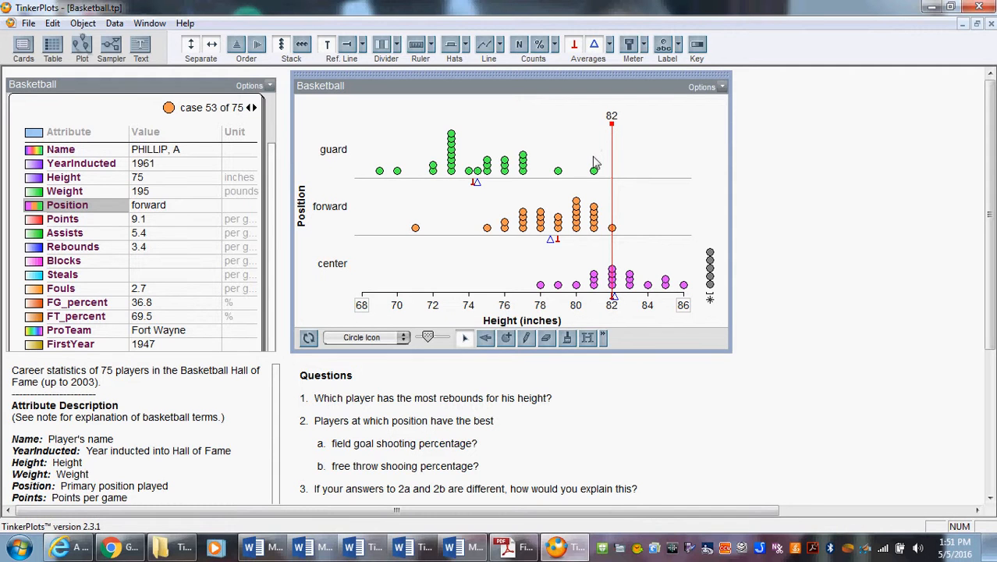